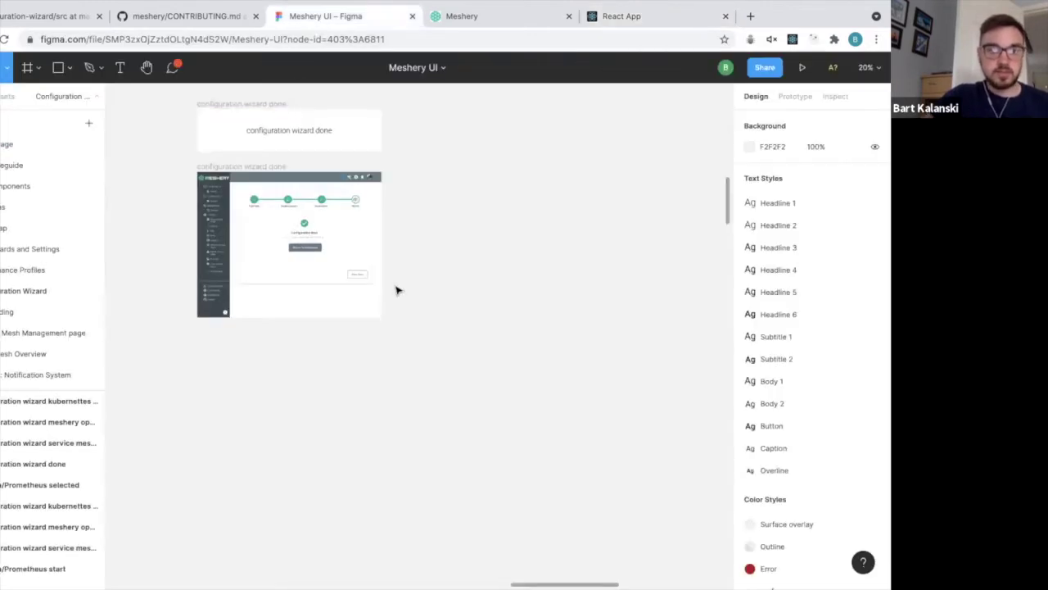
# - Examine the configuration wizard screen designs in the Meshery UI Figma file
pyautogui.keyDown('ctrl'); pyautogui.scroll(-5, 394, 291); pyautogui.keyUp('ctrl')
pyautogui.hscroll(-10, 220, 288)
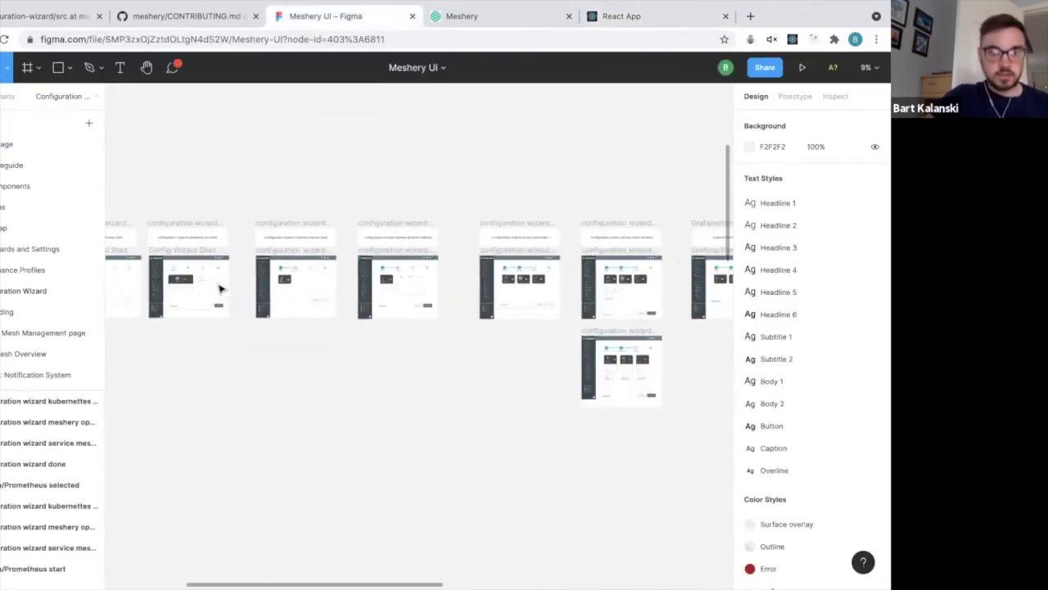
pyautogui.scroll(-3, 218, 284)
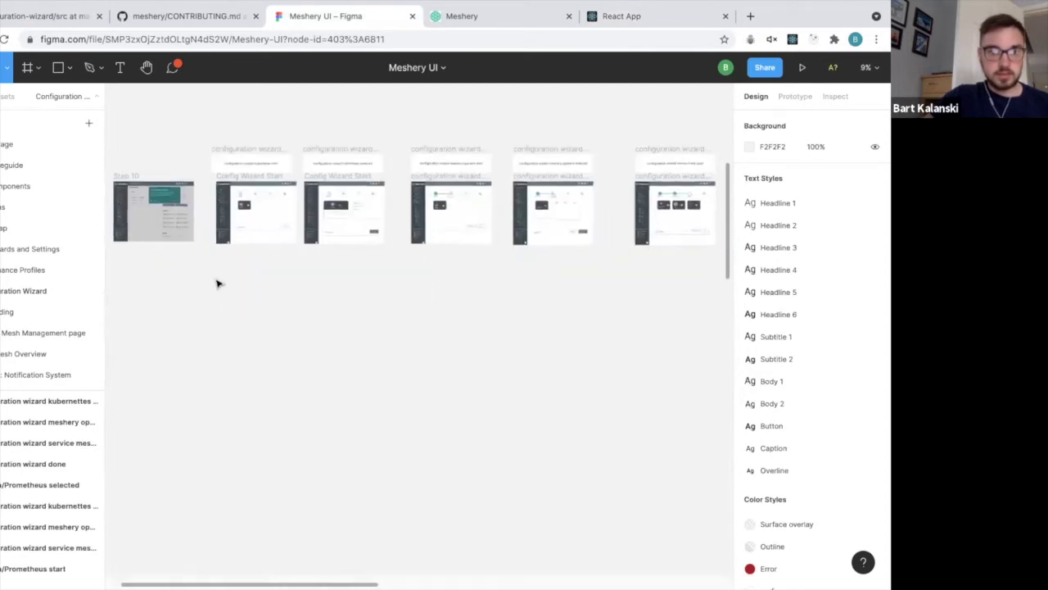
# - Compare the home screen of the deployed React wizard prototype with the System Dashboard of the local Meshery instance
pyautogui.click(688, 18)
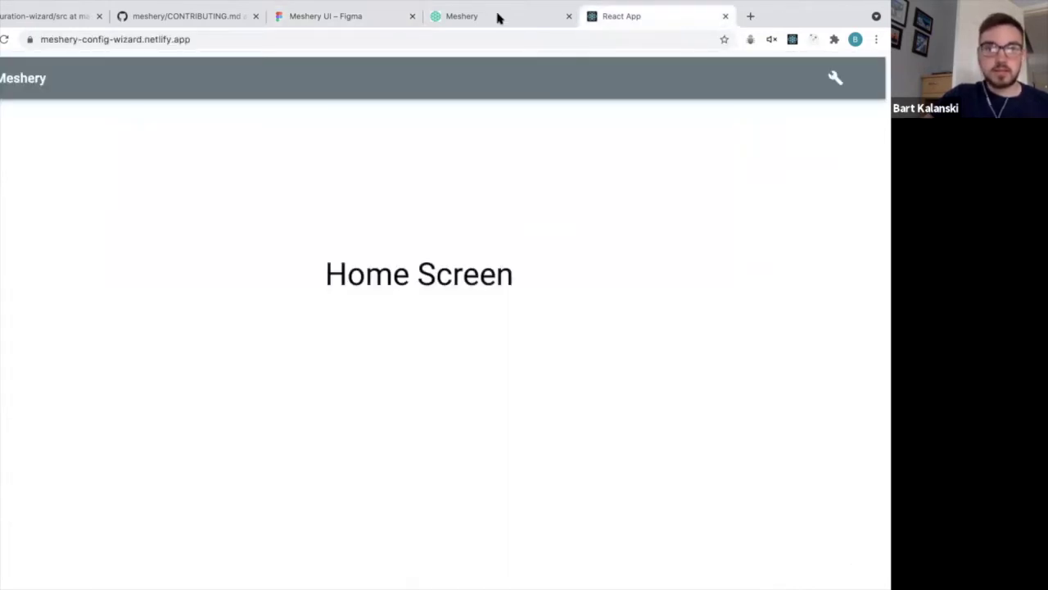
pyautogui.click(494, 14)
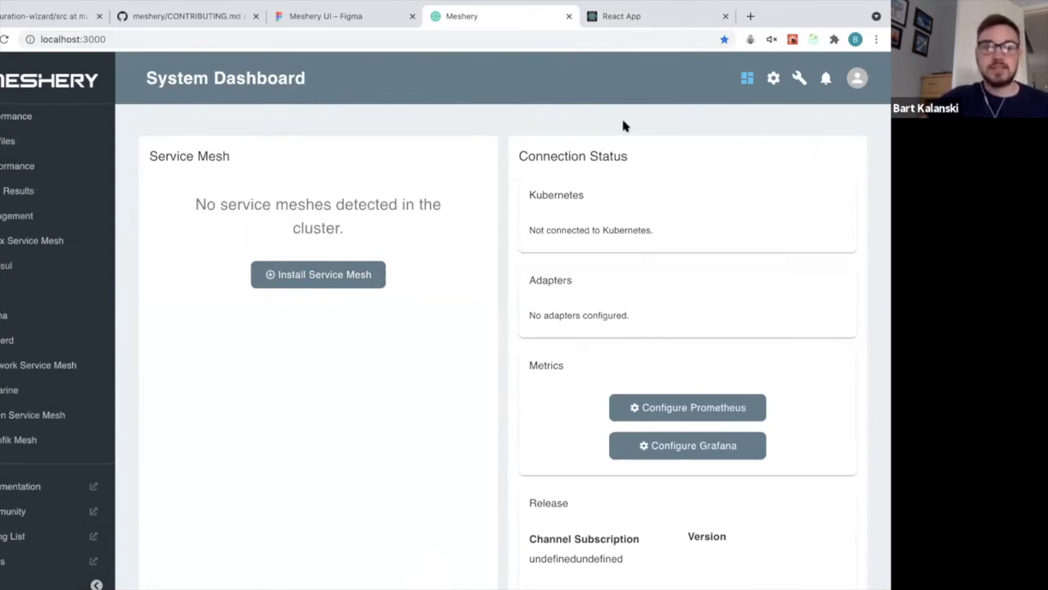
pyautogui.click(635, 22)
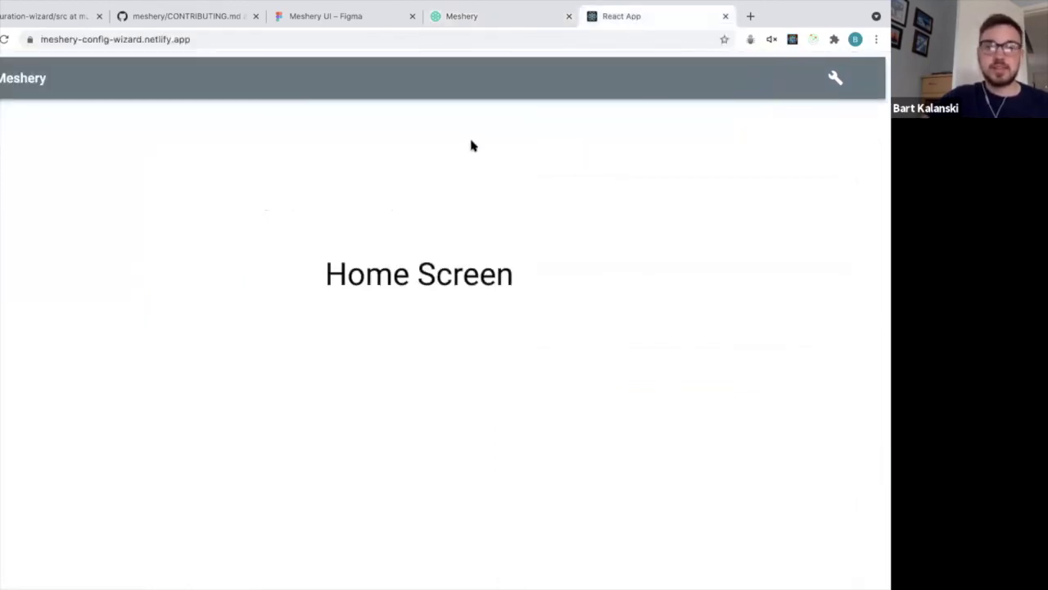
pyautogui.click(528, 19)
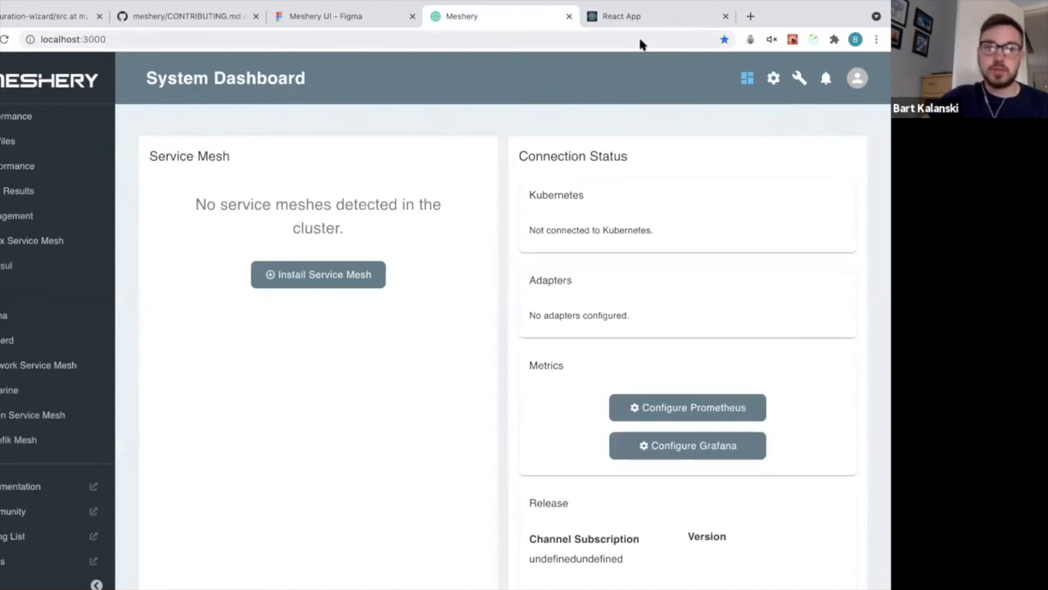
pyautogui.click(618, 22)
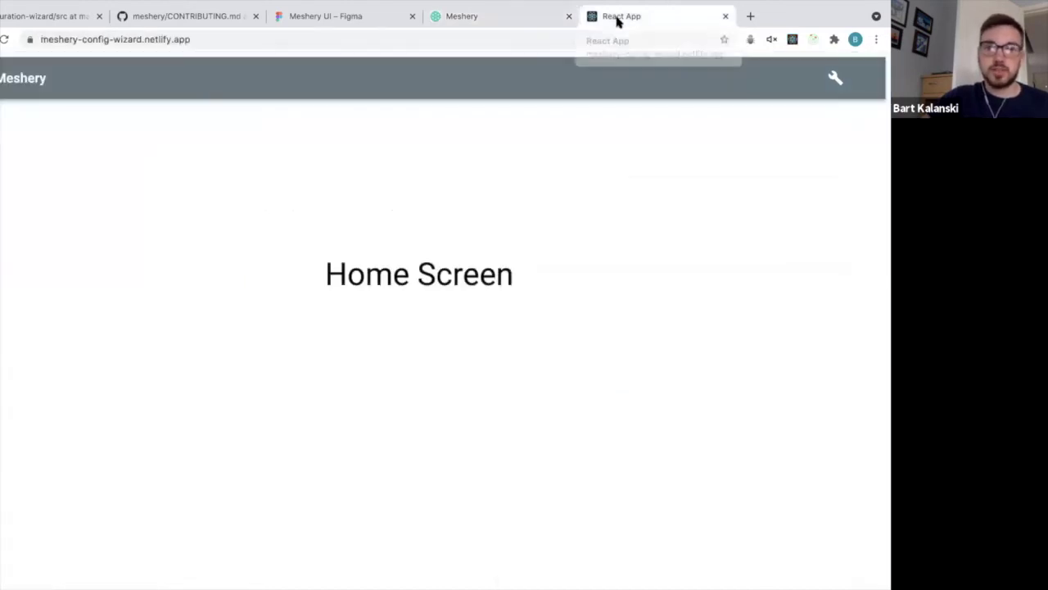
# - Start the Configuration Wizard in the React prototype and enable Kubernetes
pyautogui.click(836, 77)
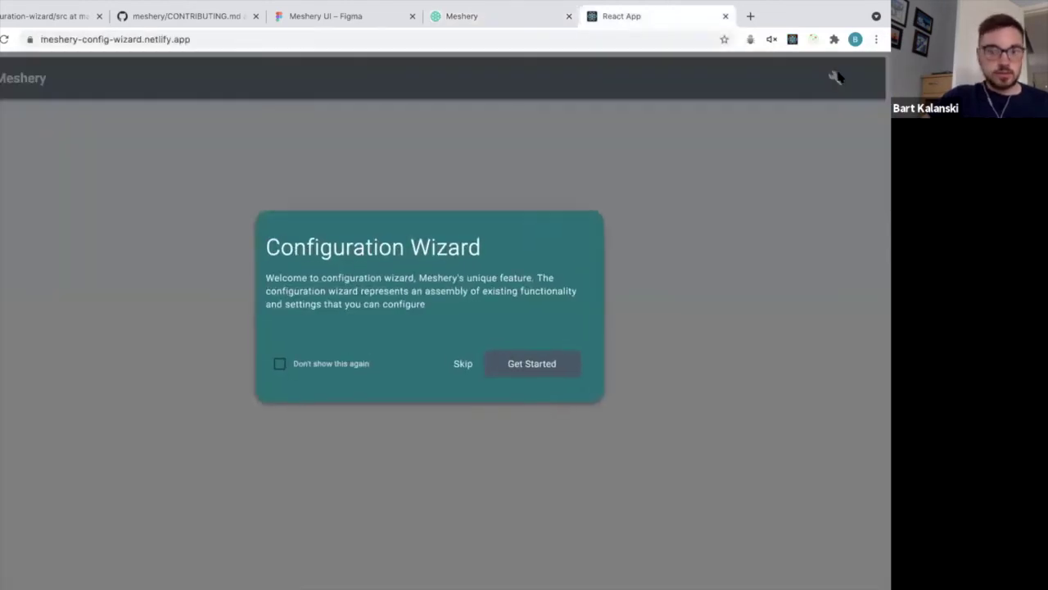
pyautogui.click(565, 365)
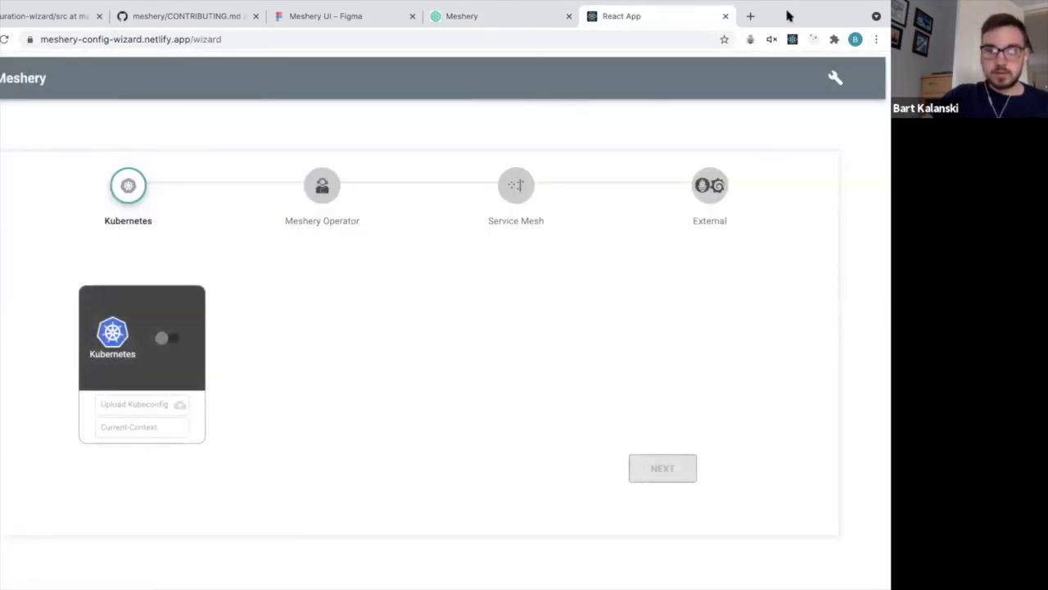
pyautogui.click(166, 337)
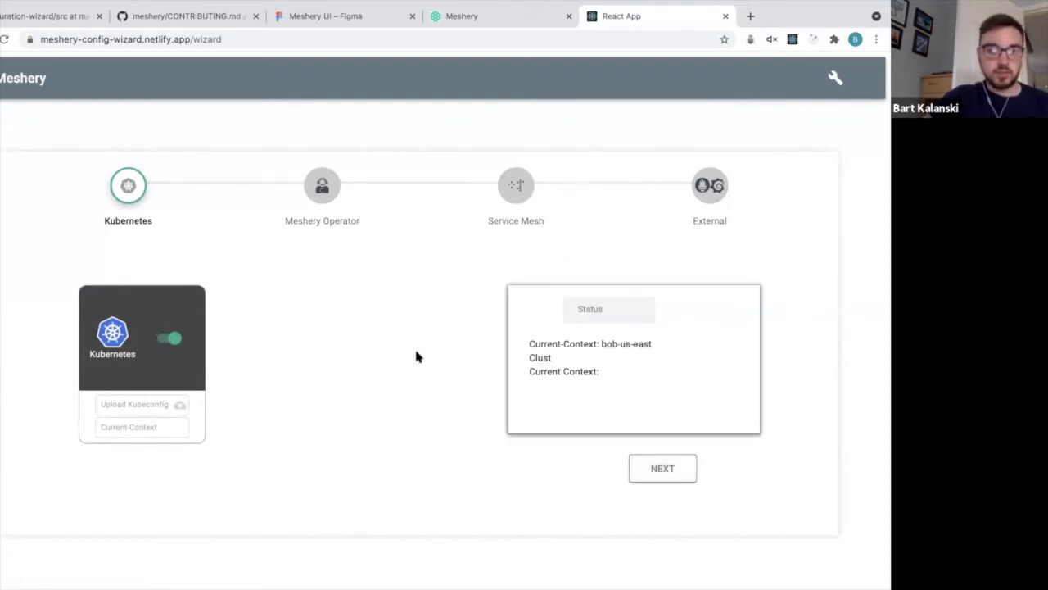
# - Advance the prototype wizard past Kubernetes and Meshery Operator, and look over the Service Mesh step's options
pyautogui.click(660, 477)
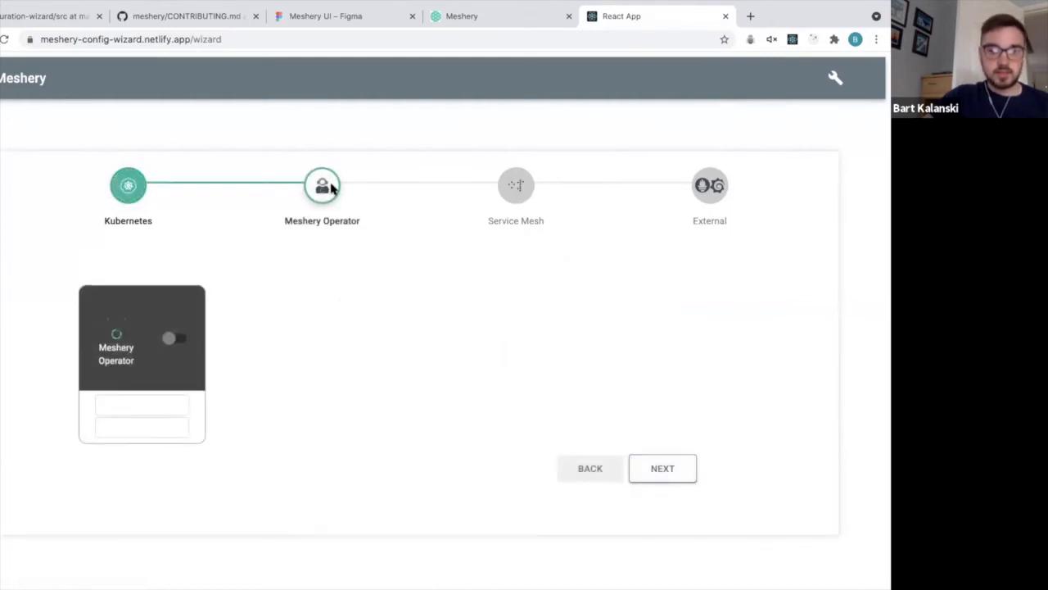
pyautogui.click(682, 474)
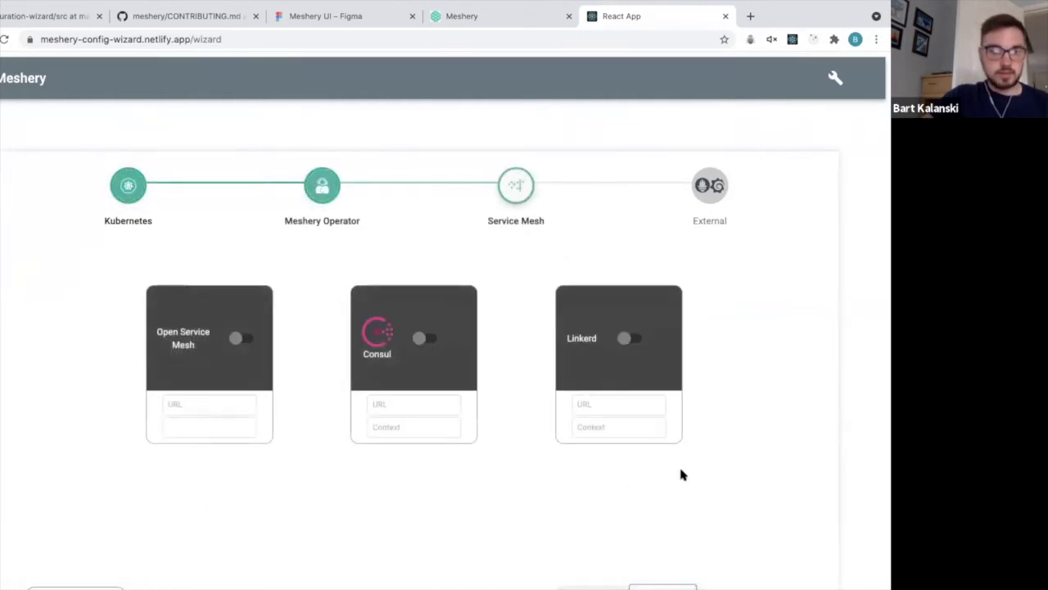
pyautogui.scroll(-1, 485, 430)
pyautogui.scroll(-1, 485, 430)
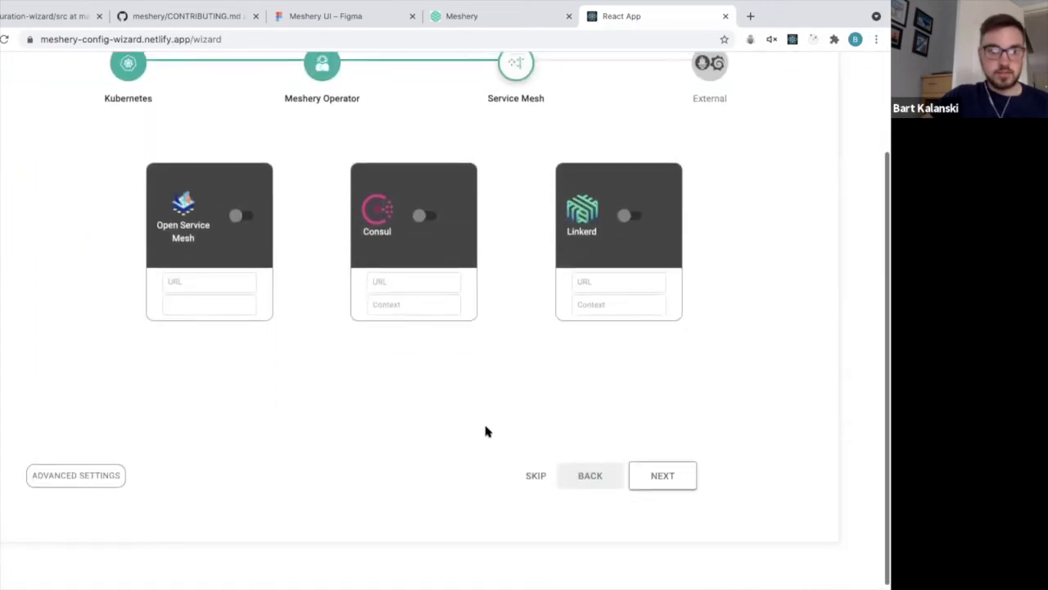
pyautogui.scroll(1, 484, 430)
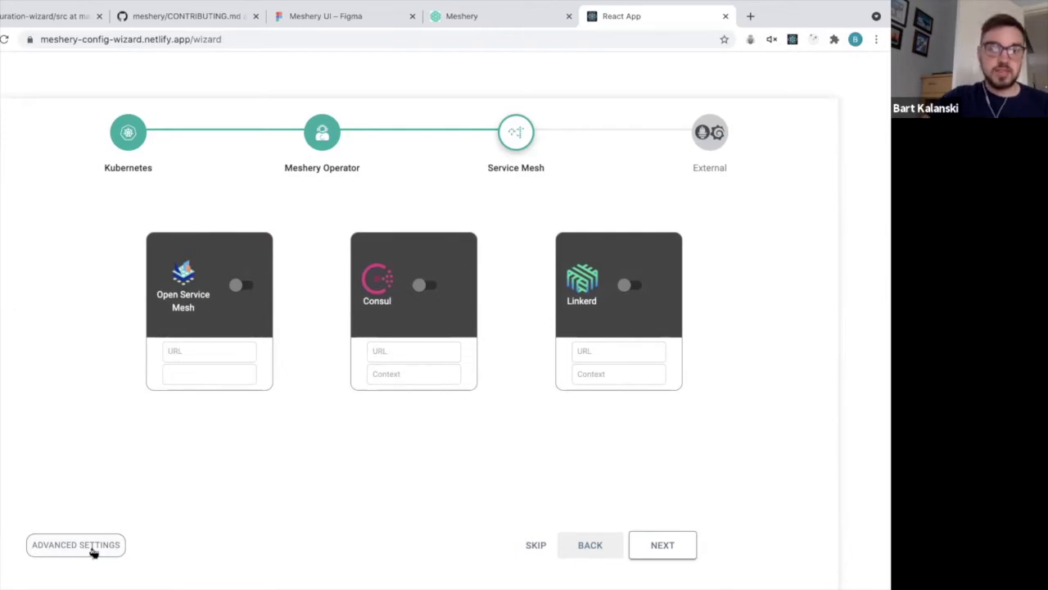
pyautogui.scroll(-1, 452, 447)
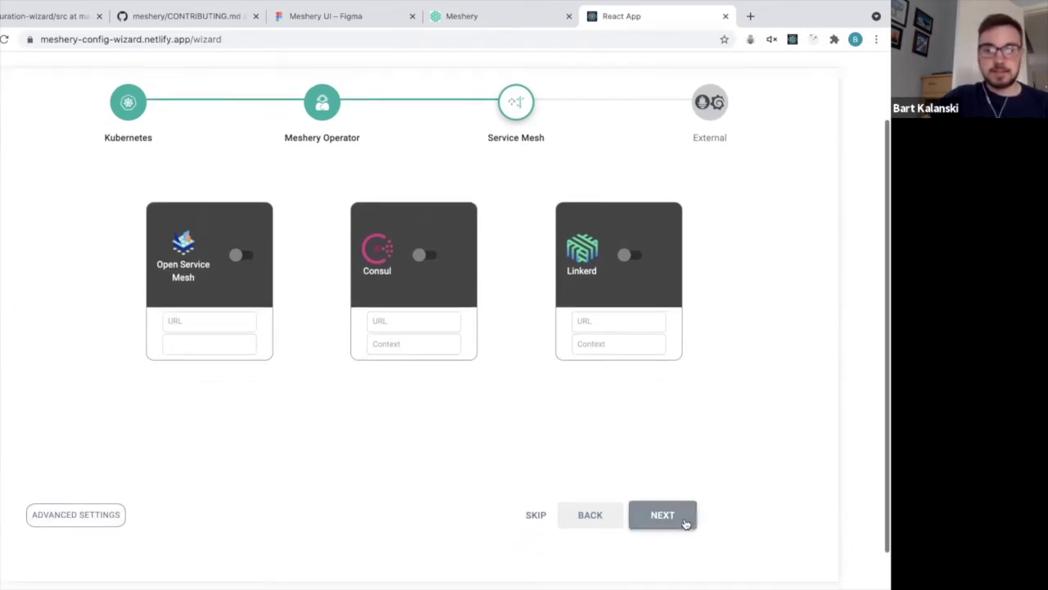
# - Complete the prototype wizard through the External step without enabling anything more, and return to its home screen
pyautogui.click(688, 519)
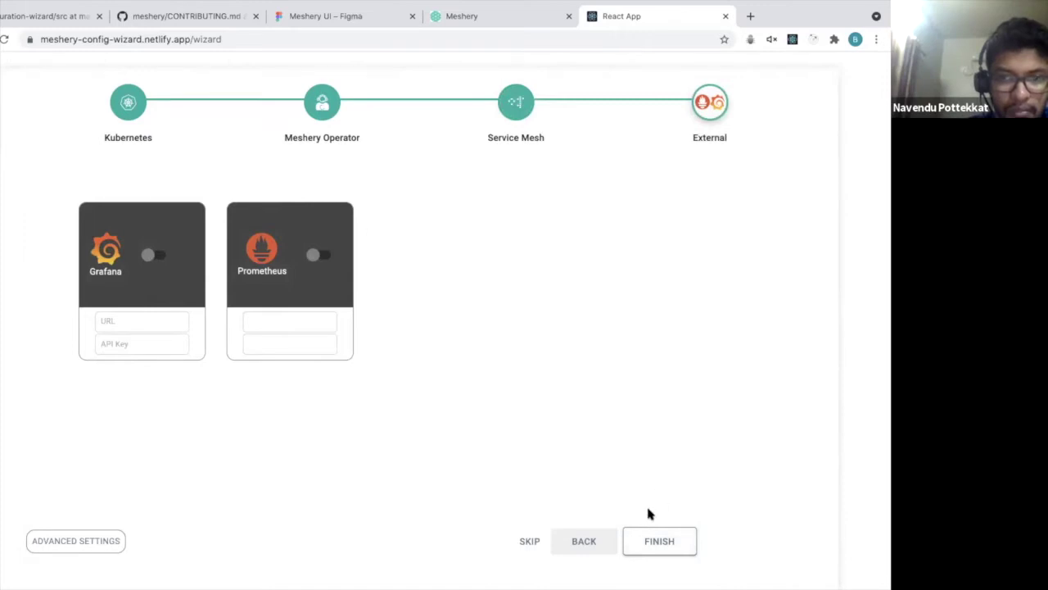
pyautogui.click(659, 541)
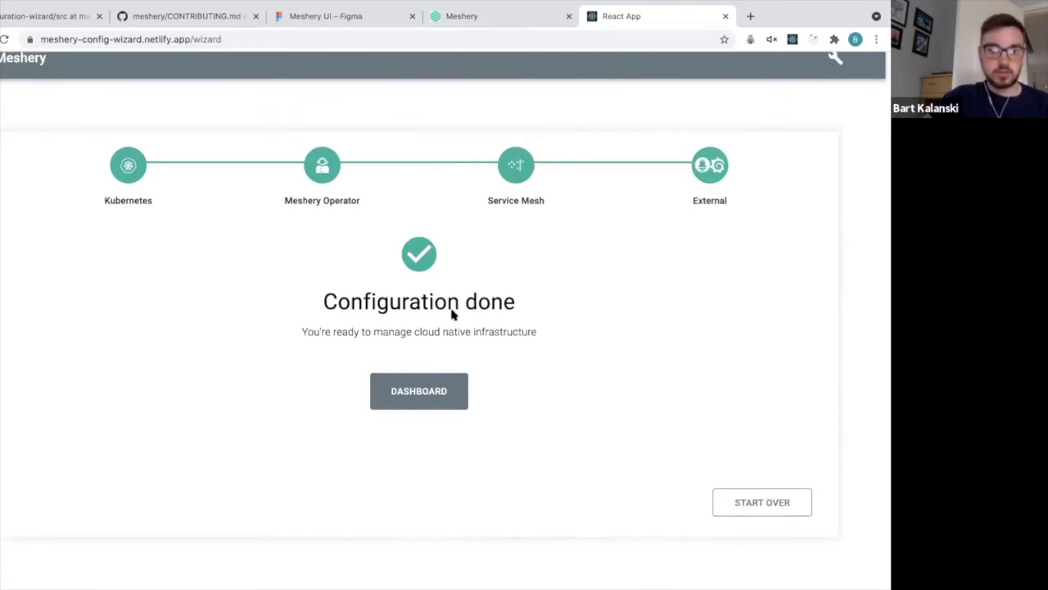
pyautogui.click(421, 390)
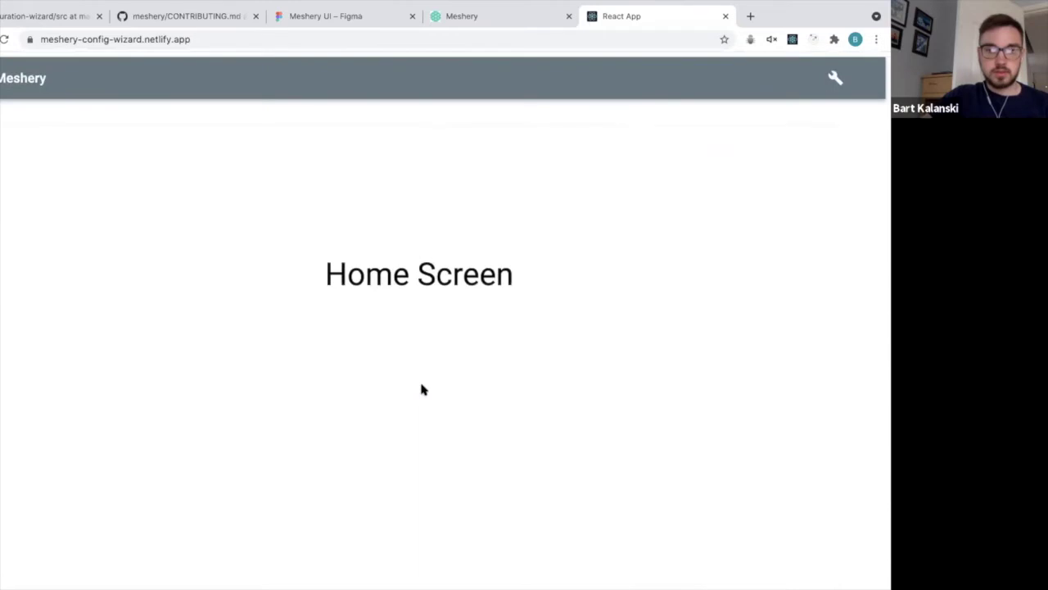
# - Switch to the local Meshery instance and start its Configuration Wizard
pyautogui.click(537, 16)
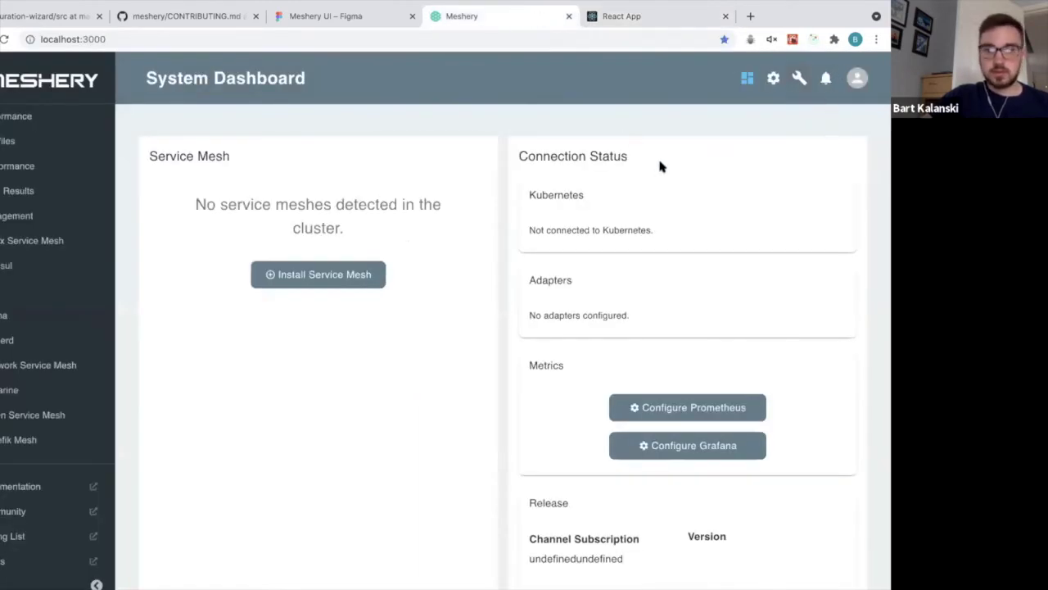
pyautogui.click(800, 78)
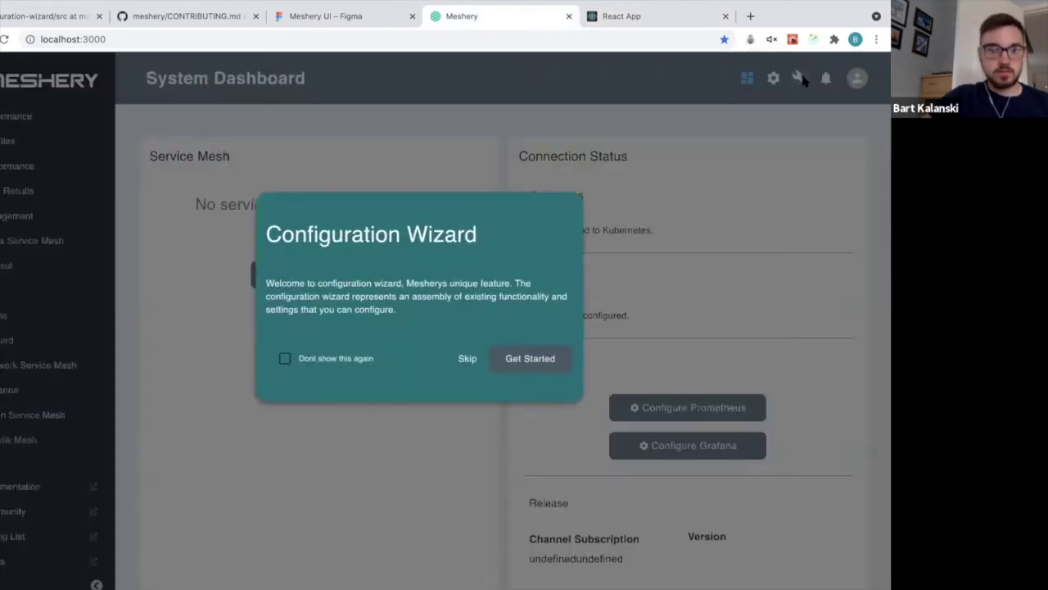
pyautogui.click(537, 359)
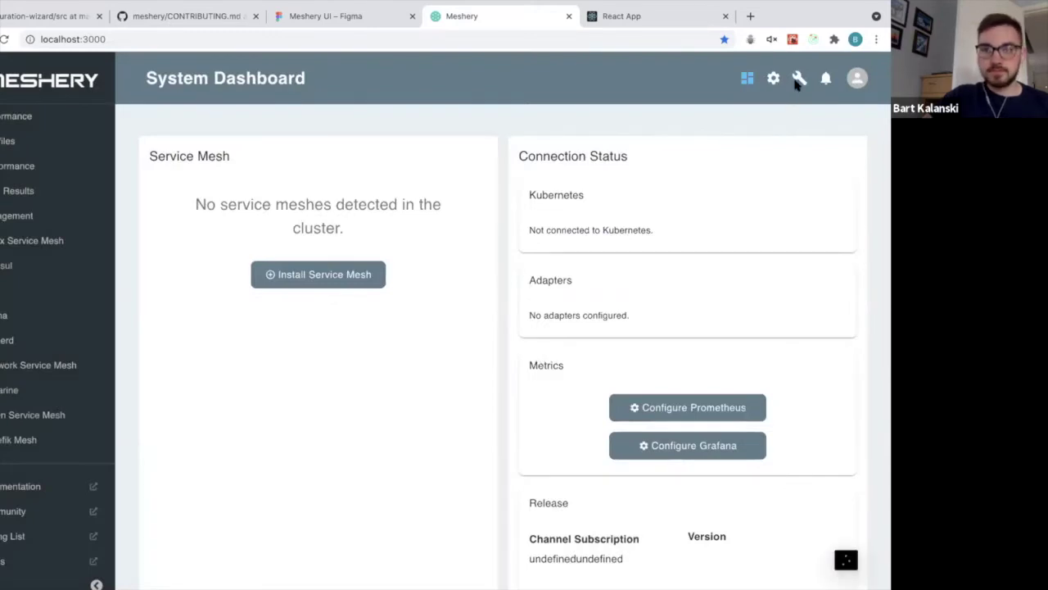
pyautogui.click(800, 79)
pyautogui.click(531, 358)
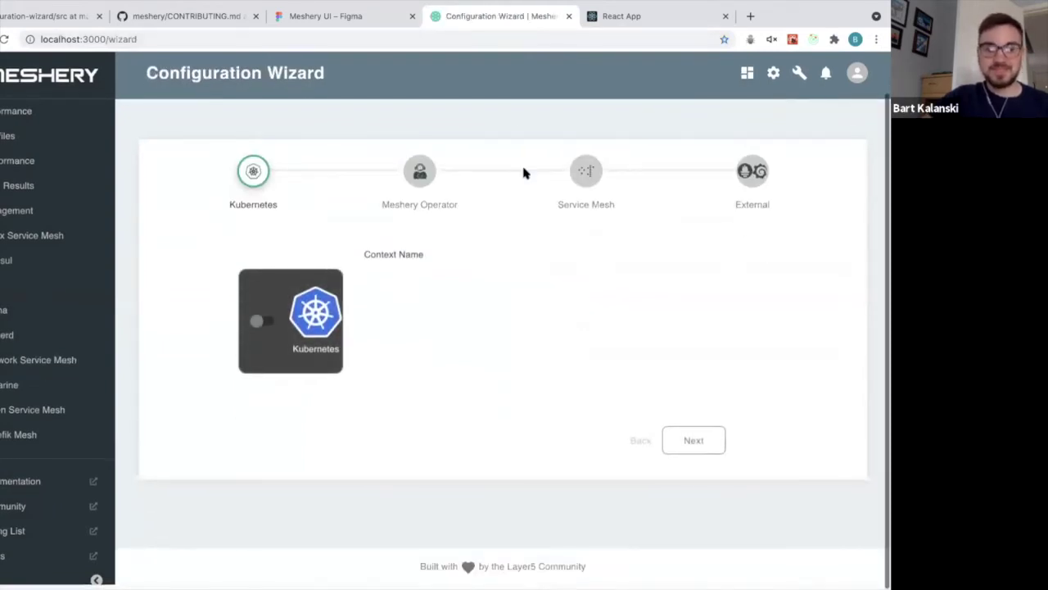
# - Toggle the Kubernetes option on and back off in the wizard's first step
pyautogui.click(270, 326)
pyautogui.click(271, 326)
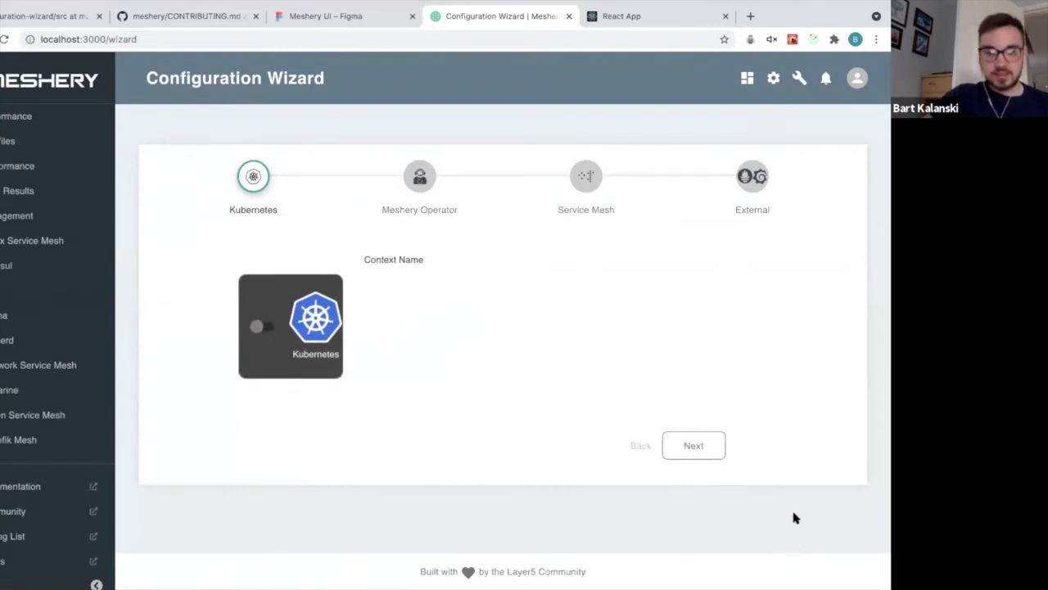
pyautogui.click(262, 329)
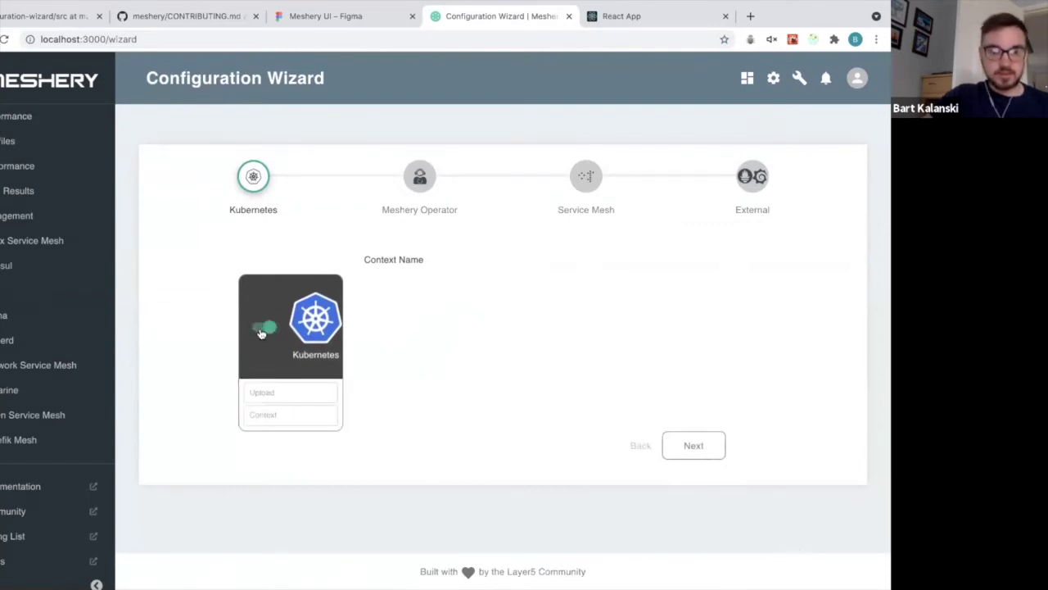
pyautogui.click(262, 328)
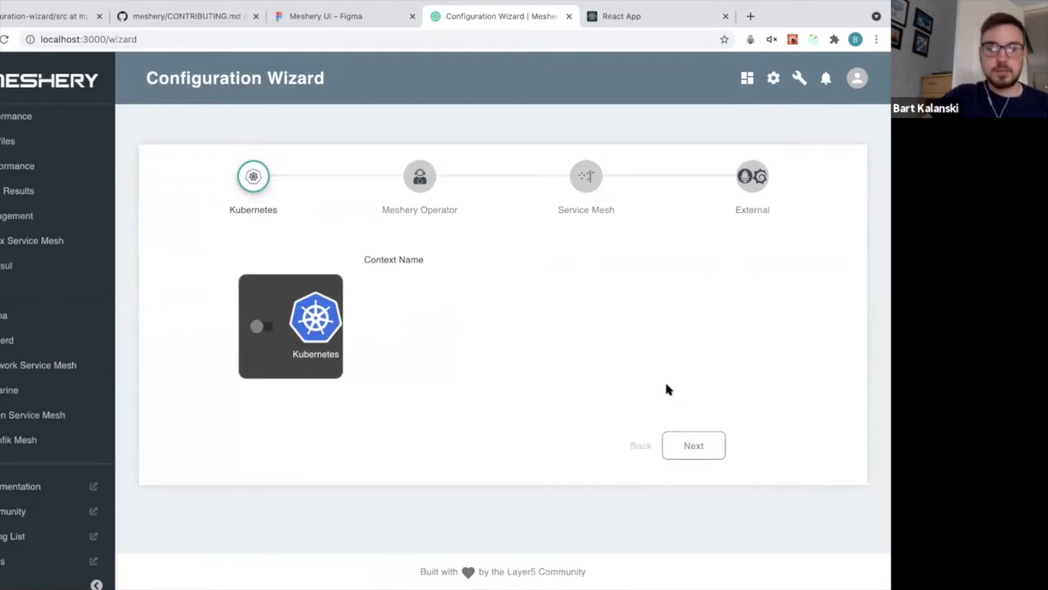
# - Advance the wizard past Kubernetes, Meshery Operator and Service Mesh to the External step
pyautogui.click(706, 446)
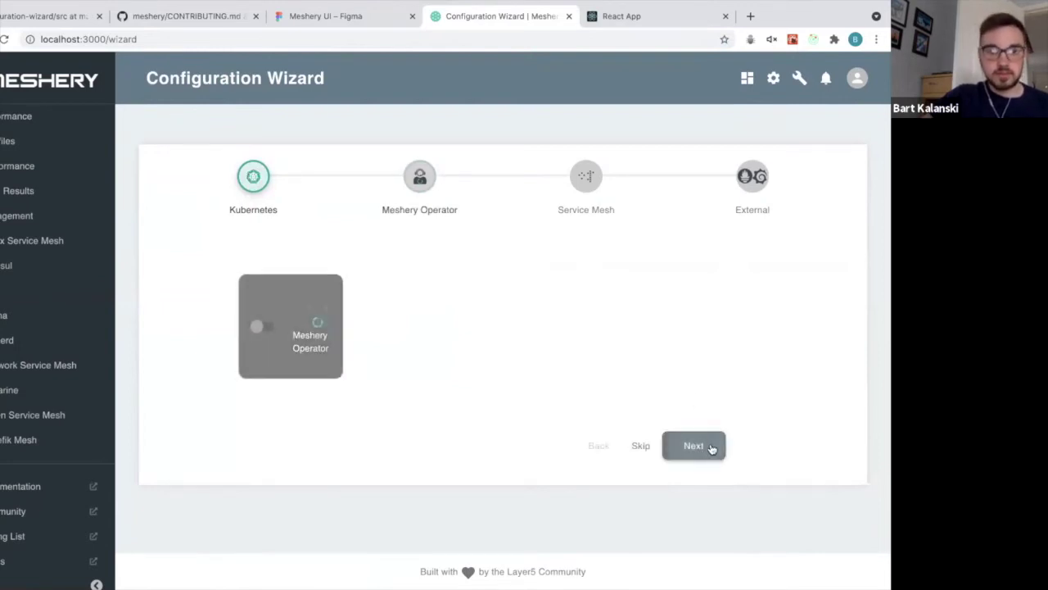
pyautogui.click(269, 326)
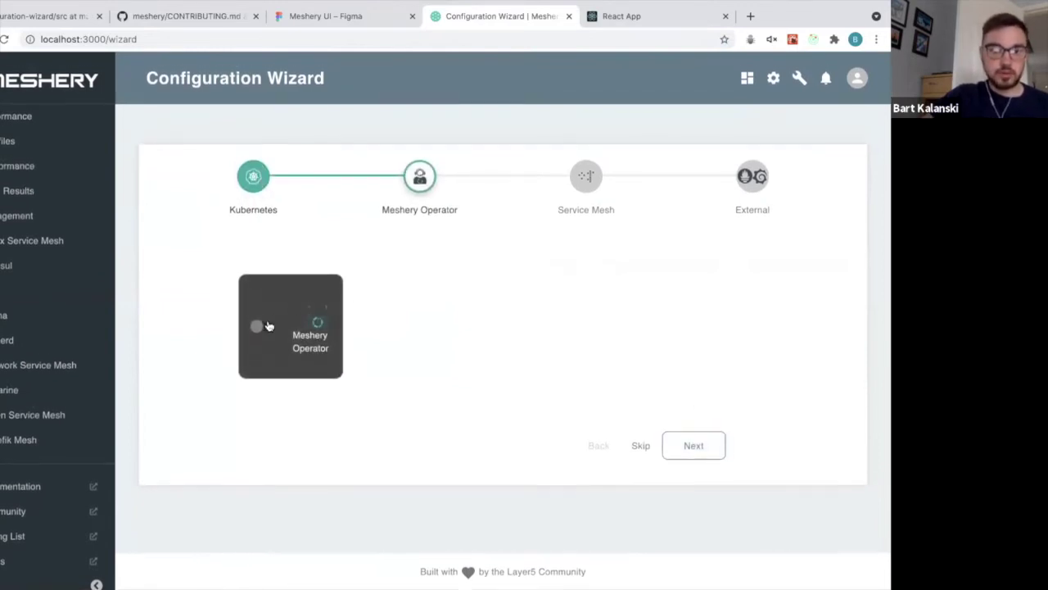
pyautogui.click(706, 446)
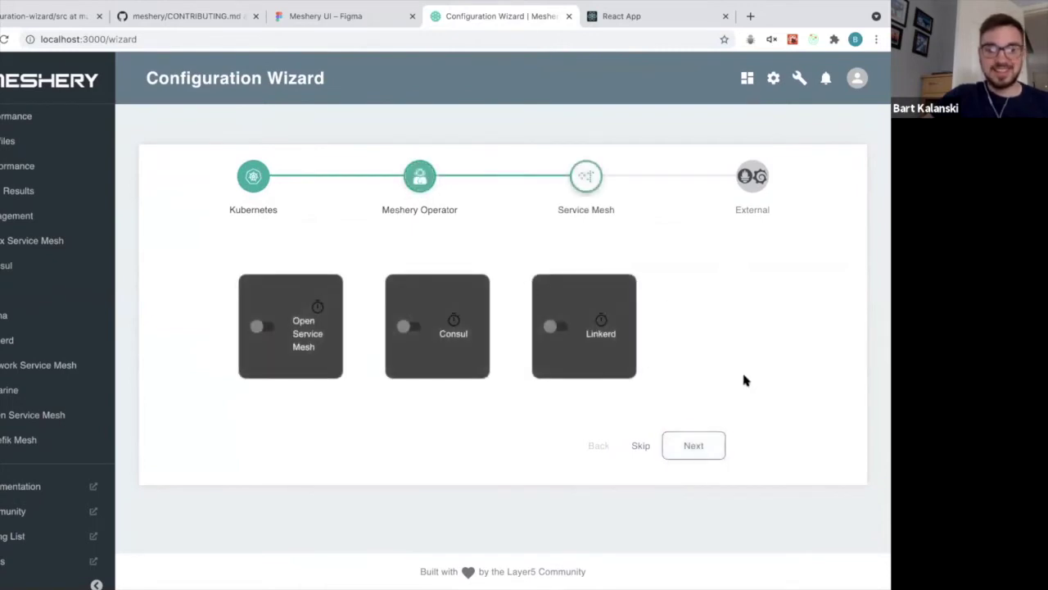
pyautogui.click(707, 445)
# - Enable only Prometheus in the External step, finish the wizard, and return to the System Dashboard
pyautogui.click(259, 328)
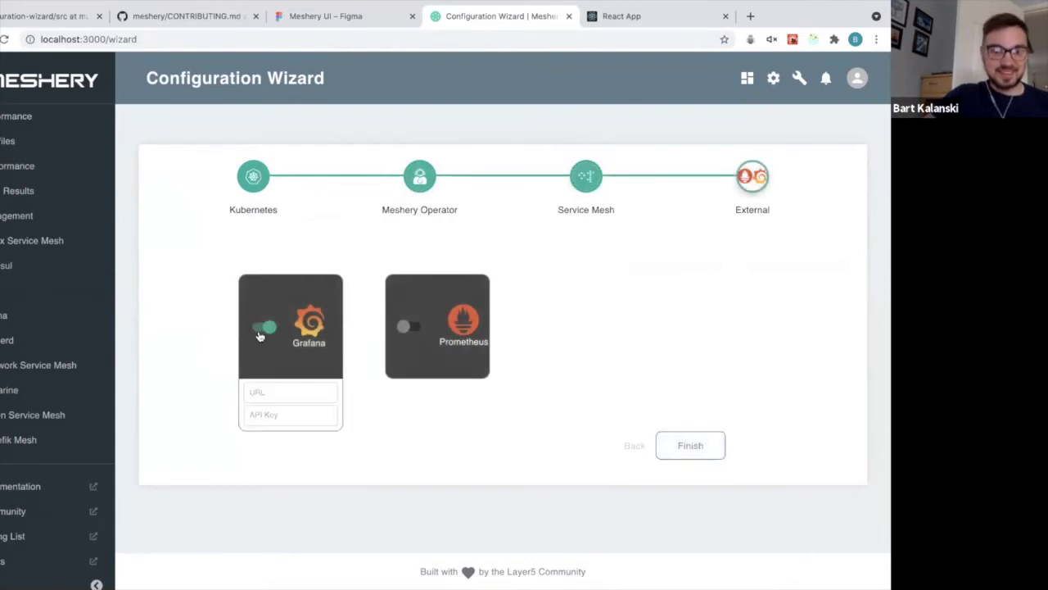
pyautogui.click(415, 328)
pyautogui.click(273, 328)
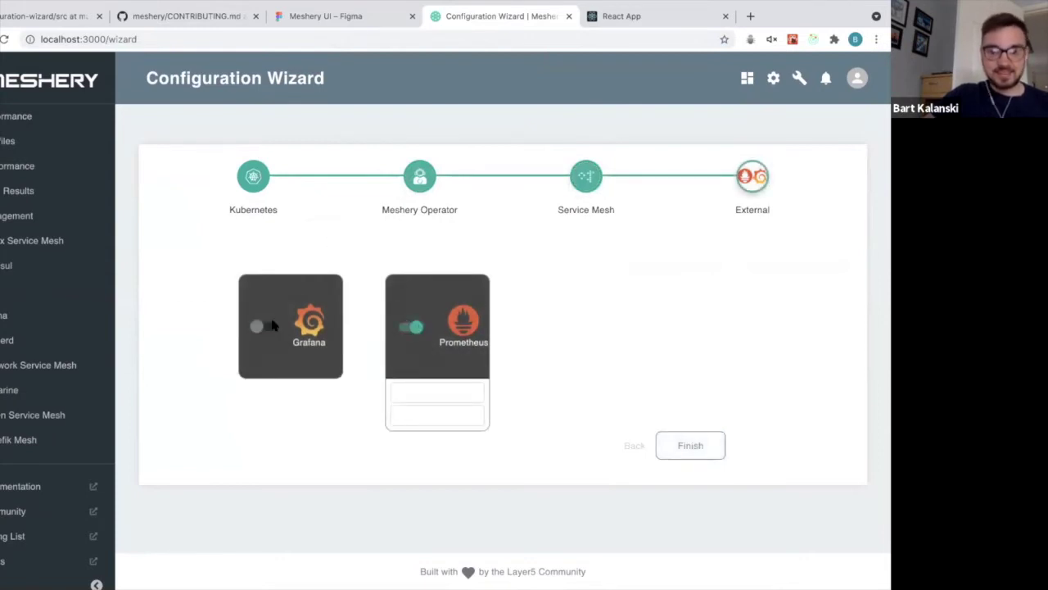
pyautogui.click(687, 445)
pyautogui.click(700, 420)
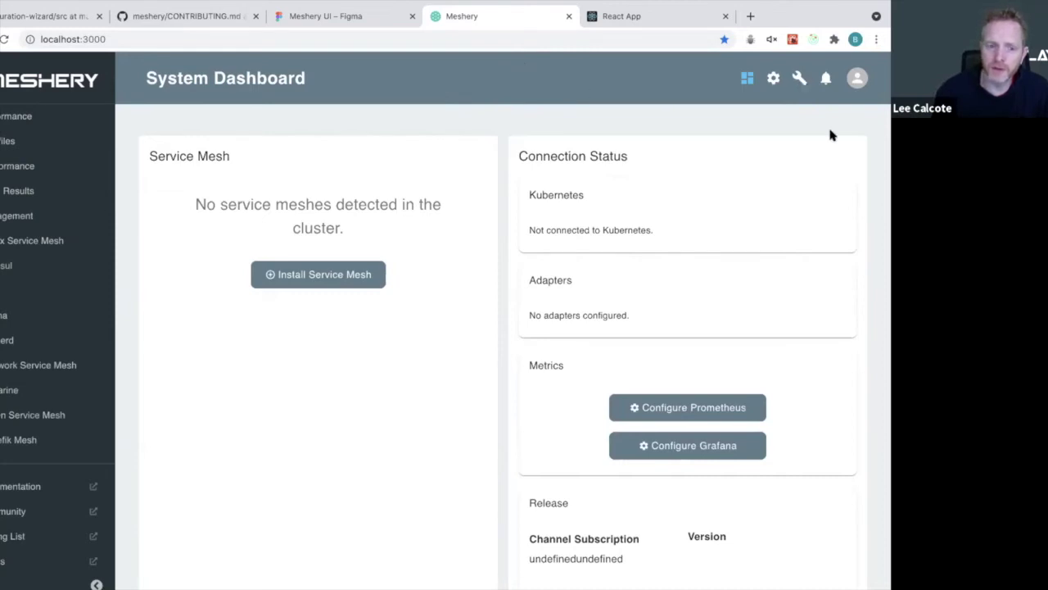
# - Restart the Configuration Wizard, skip ahead to the Meshery Operator step, and enable Meshery Operator
pyautogui.click(800, 80)
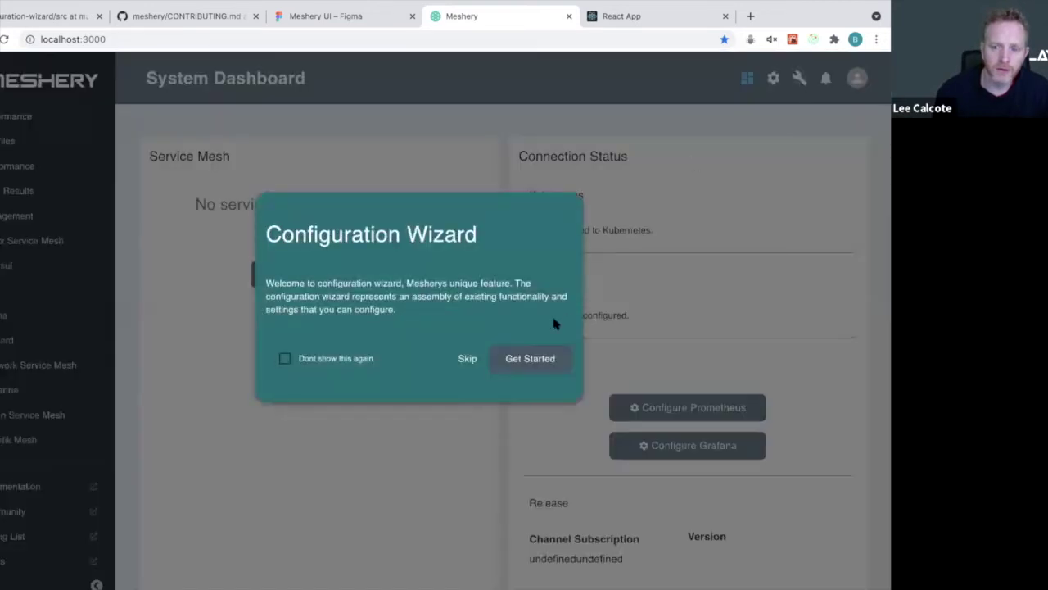
pyautogui.click(532, 359)
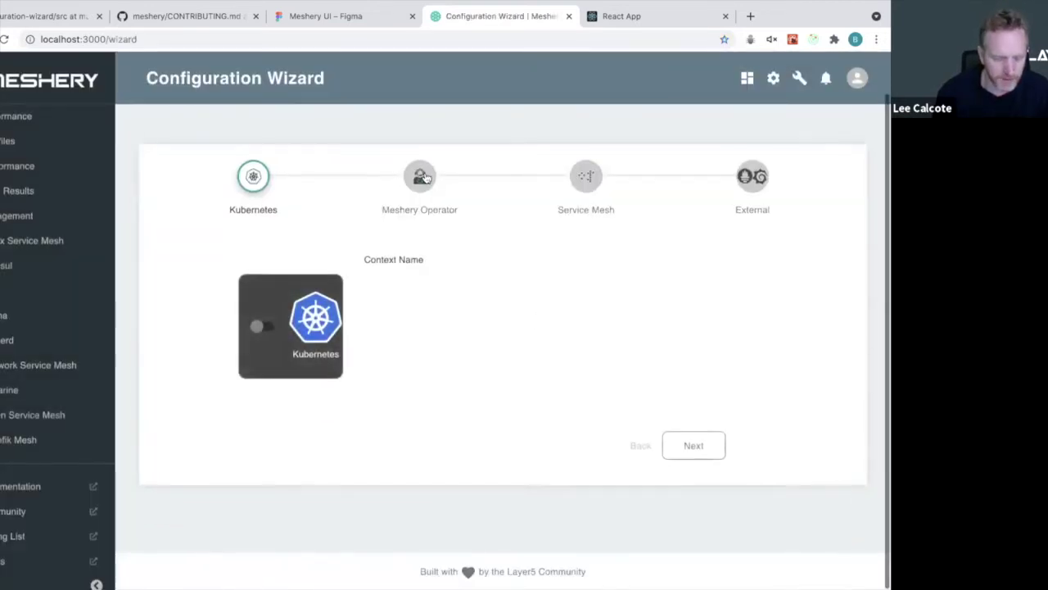
pyautogui.click(425, 178)
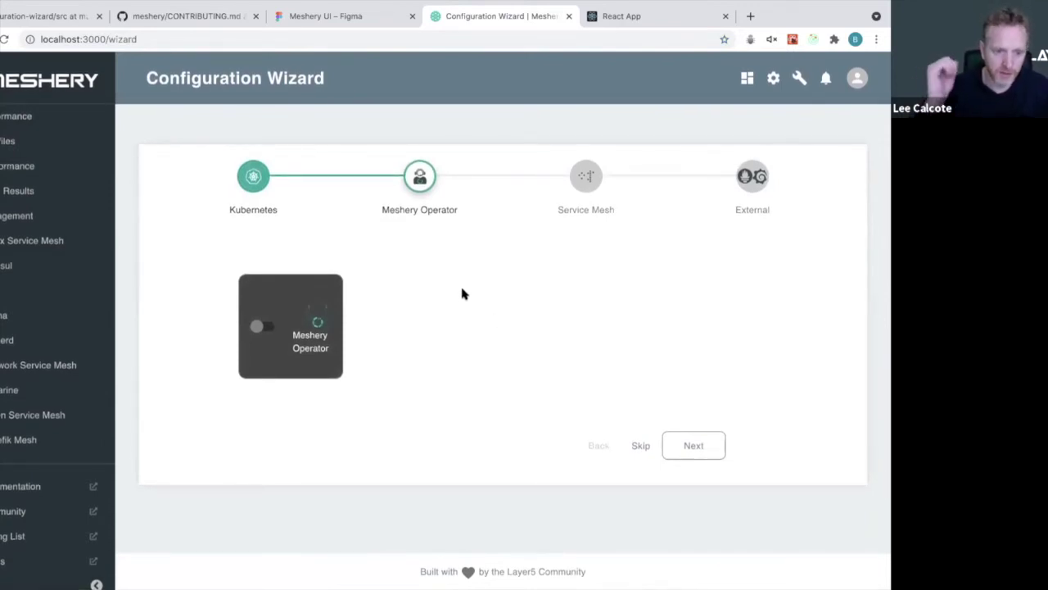
pyautogui.click(259, 326)
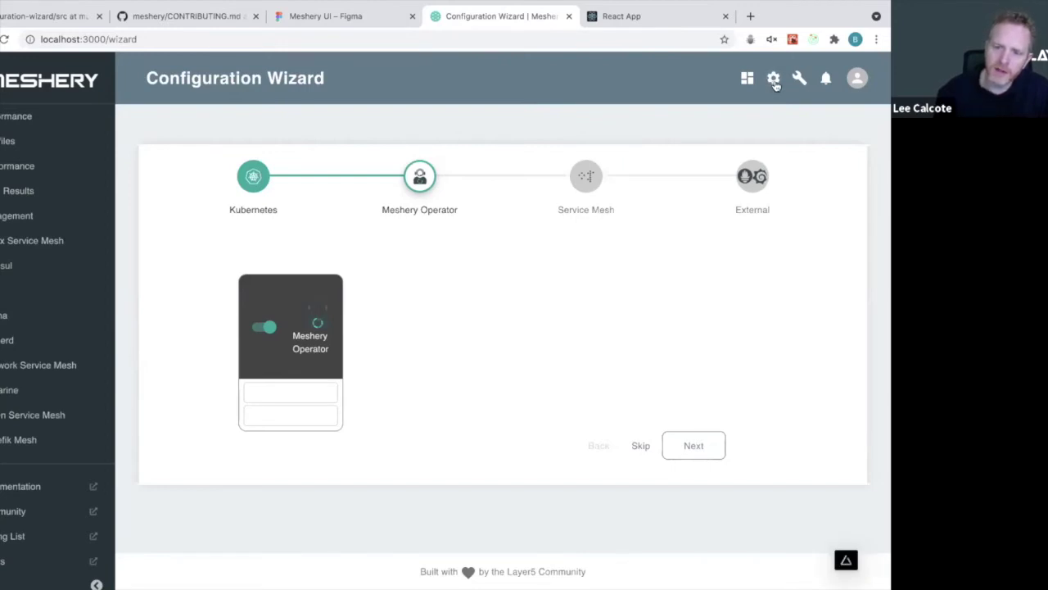
# - Leave the wizard for the System Dashboard and view the Service Meshes section of Meshery's Settings
pyautogui.click(747, 79)
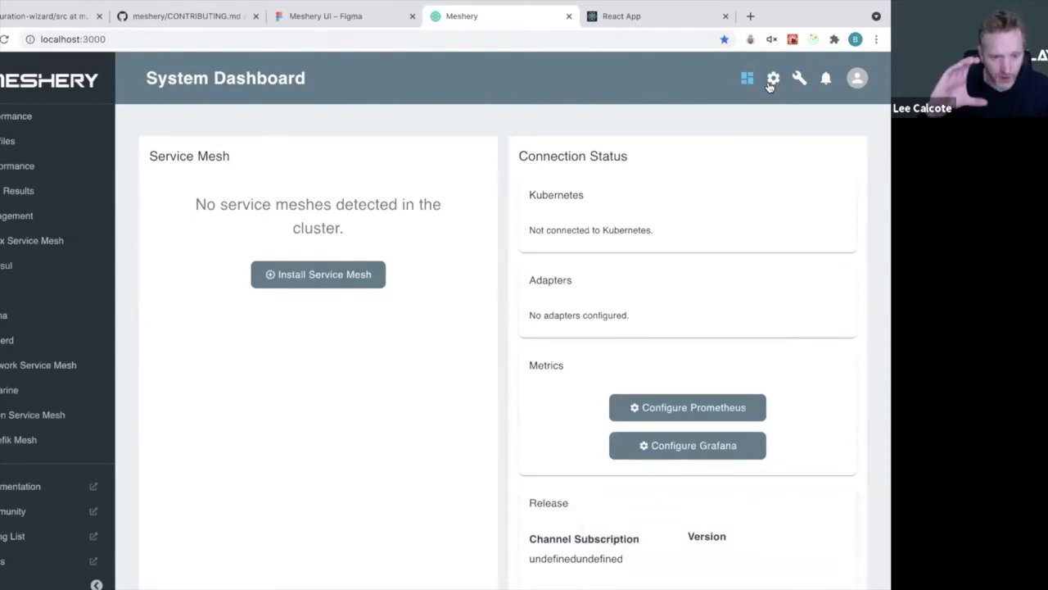
pyautogui.click(770, 83)
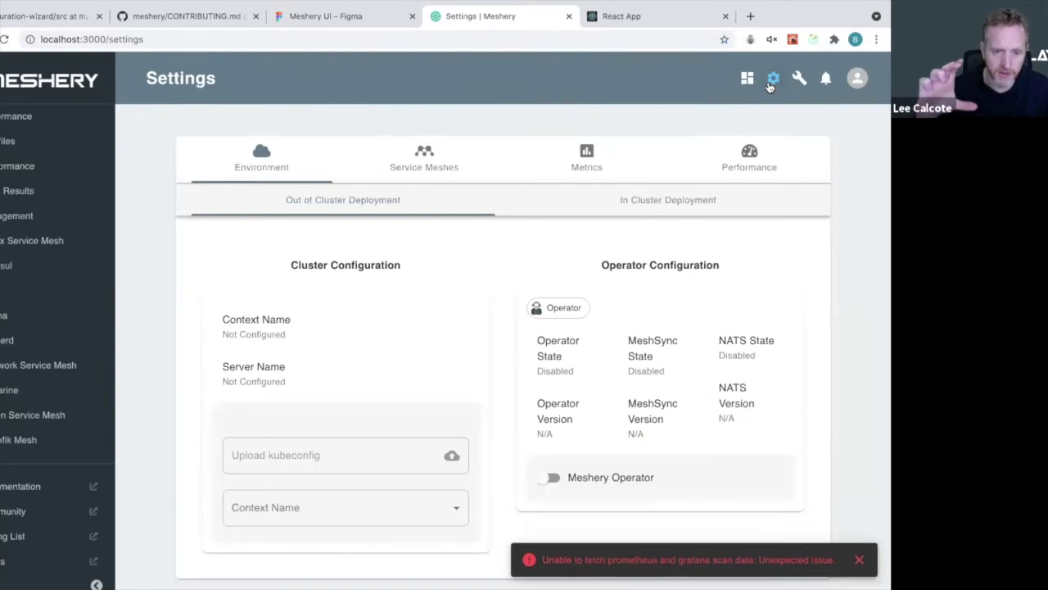
pyautogui.click(439, 182)
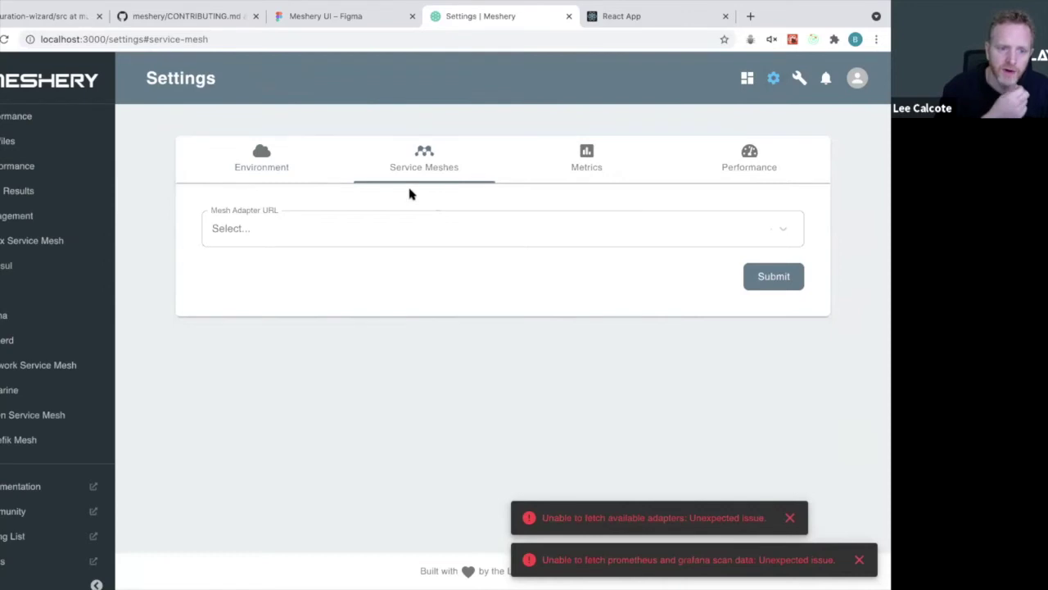
# - Return to the Environment settings and try to enable Meshery Operator under Operator Configuration
pyautogui.click(282, 166)
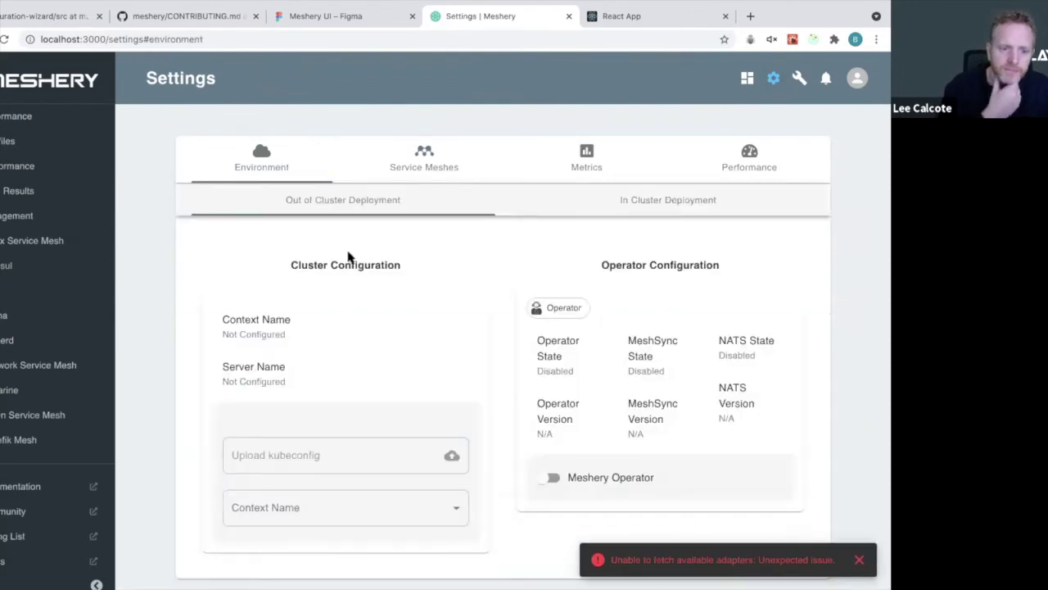
pyautogui.scroll(-1, 347, 257)
pyautogui.scroll(-1, 347, 258)
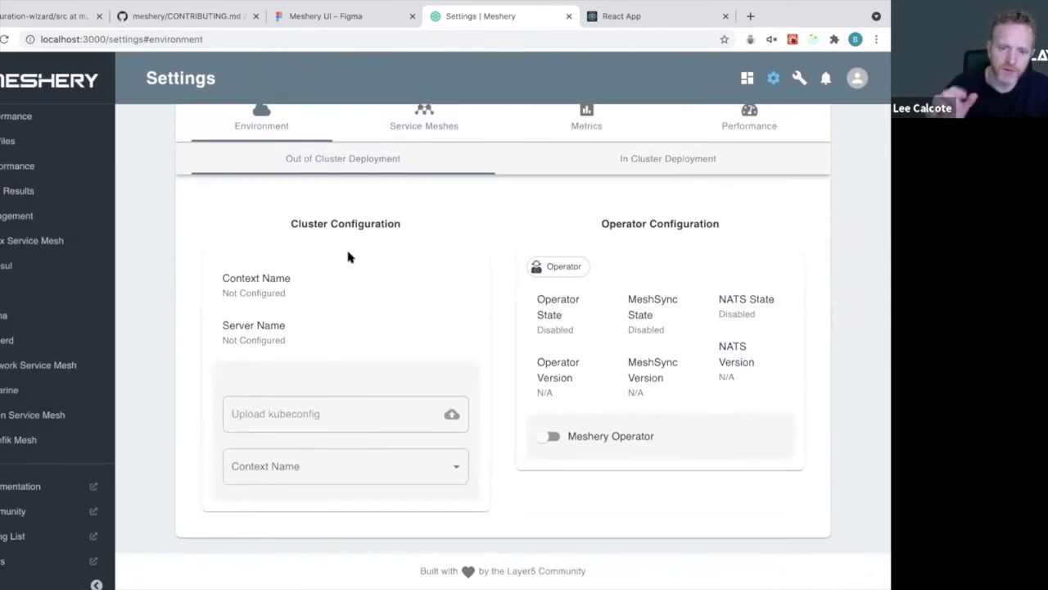
pyautogui.click(544, 442)
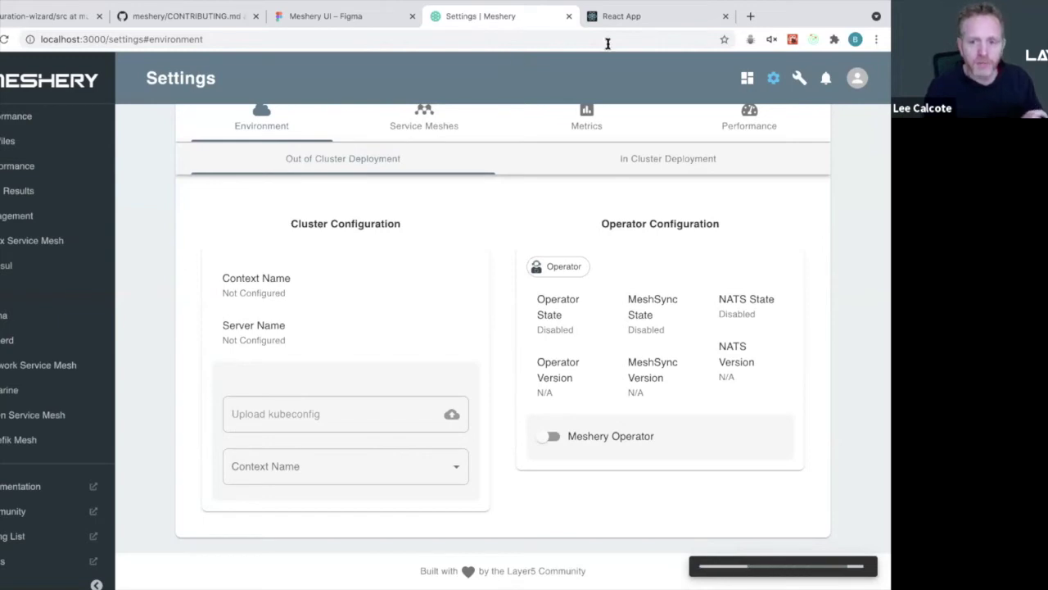
# - Switch to the deployed React prototype and start its Configuration Wizard from the welcome dialog
pyautogui.click(670, 18)
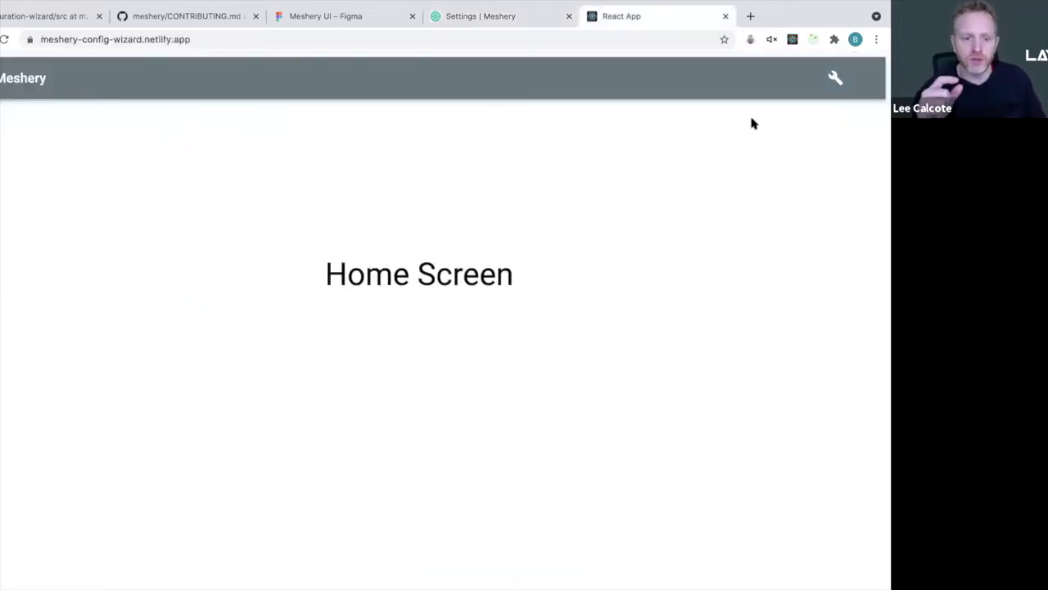
pyautogui.click(835, 77)
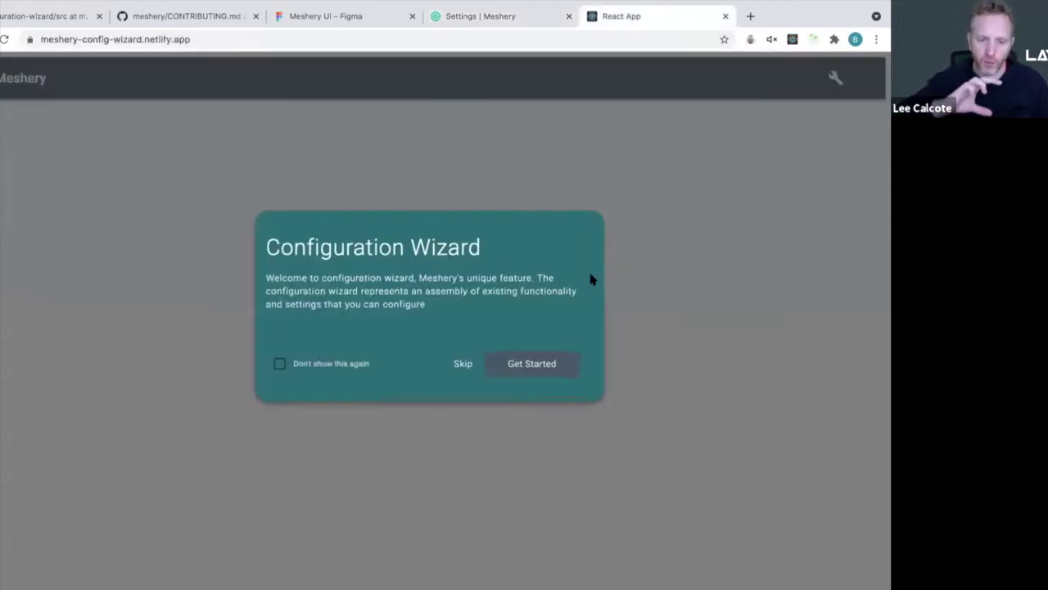
pyautogui.click(559, 363)
pyautogui.scroll(-2, 484, 286)
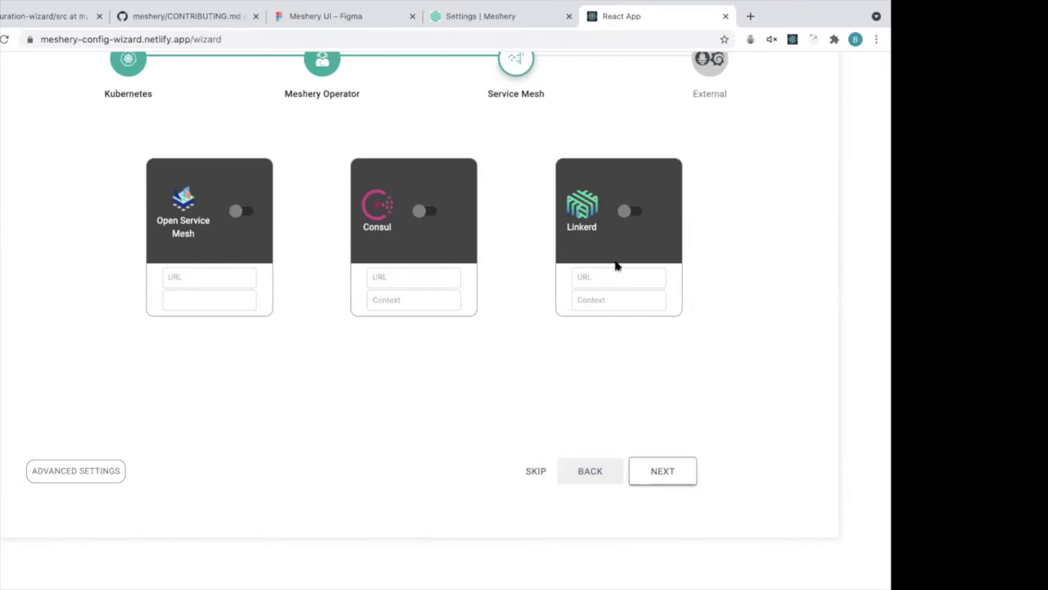
# - Enable Consul, Open Service Mesh and Linkerd in the prototype's Service Mesh step
pyautogui.click(438, 216)
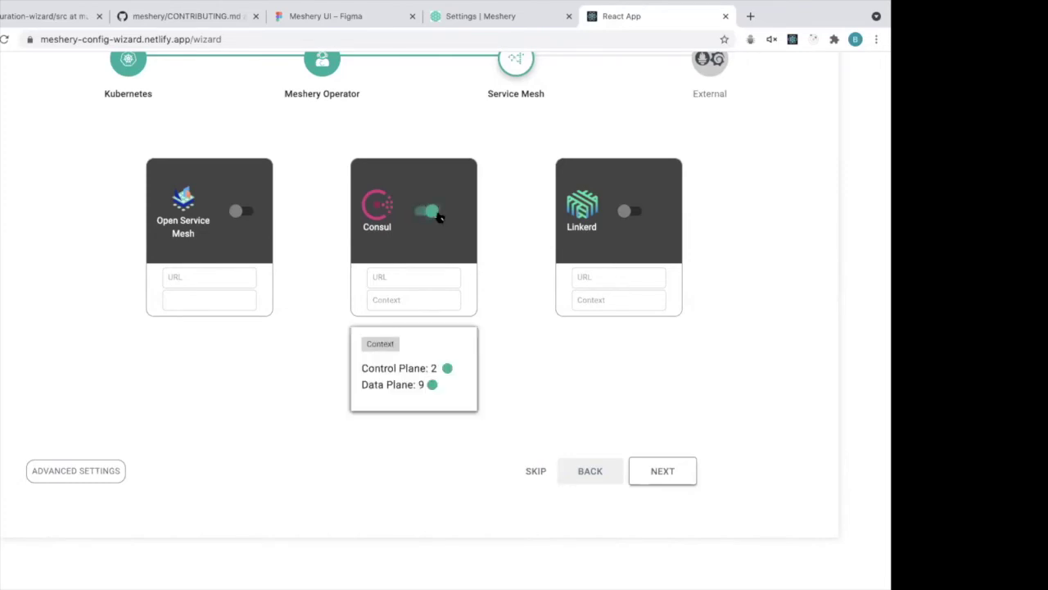
pyautogui.click(243, 212)
pyautogui.click(627, 215)
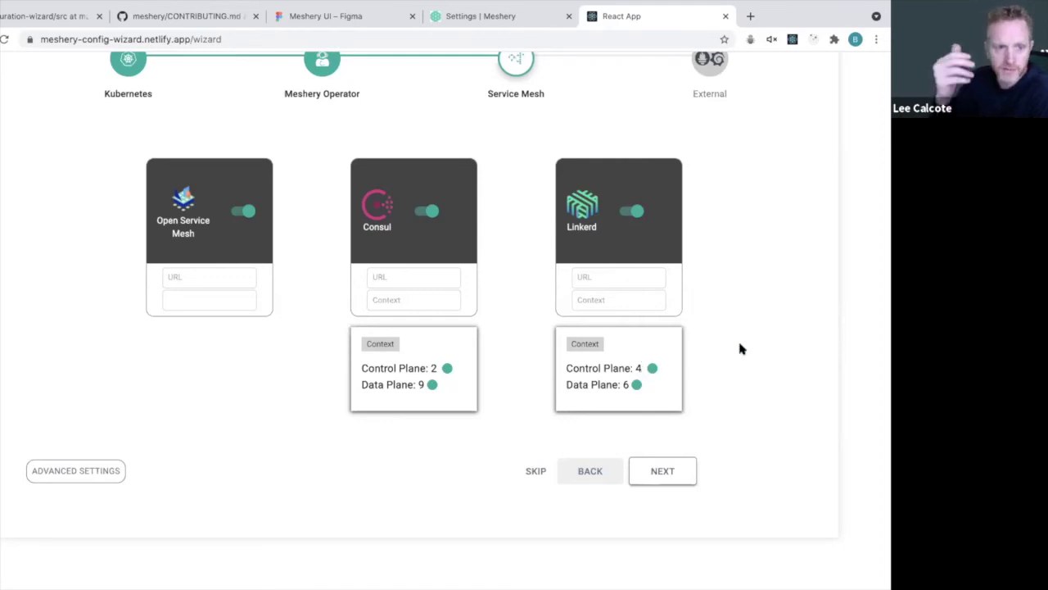
# - Return to the prototype's home screen by removing "/wizard" from the page address and loading it
pyautogui.scroll(3, 740, 349)
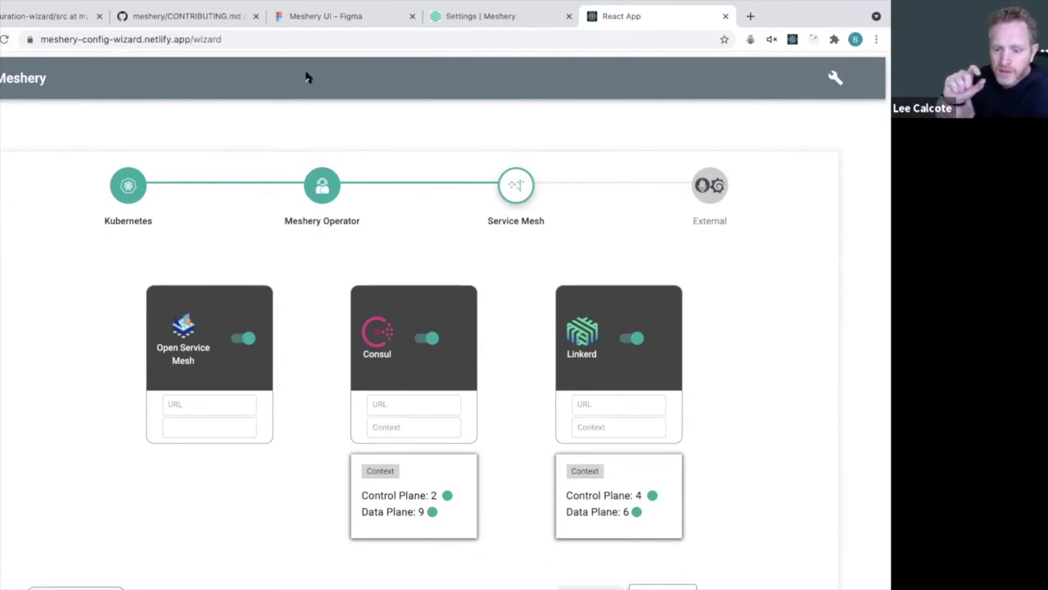
pyautogui.click(163, 39)
pyautogui.press('Right')
pyautogui.press('BackSpace')
pyautogui.press('BackSpace')
pyautogui.press('BackSpace')
pyautogui.press('BackSpace')
pyautogui.press('BackSpace')
pyautogui.press('BackSpace')
pyautogui.press('BackSpace')
pyautogui.press('Return')
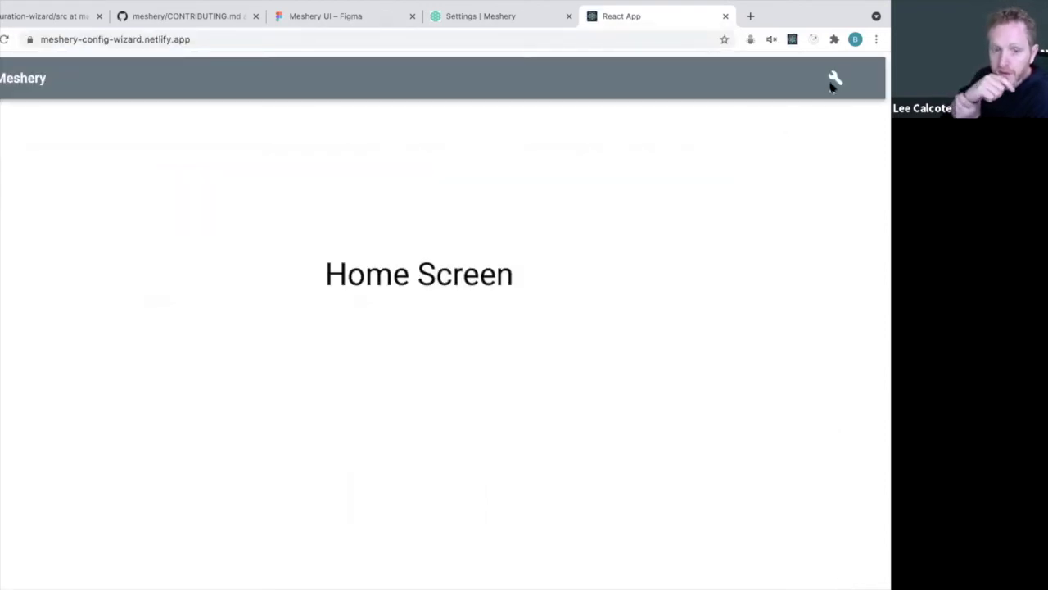
# - Restart the prototype's wizard at its Kubernetes step, then switch back to the local Meshery Settings page
pyautogui.click(833, 79)
pyautogui.click(496, 370)
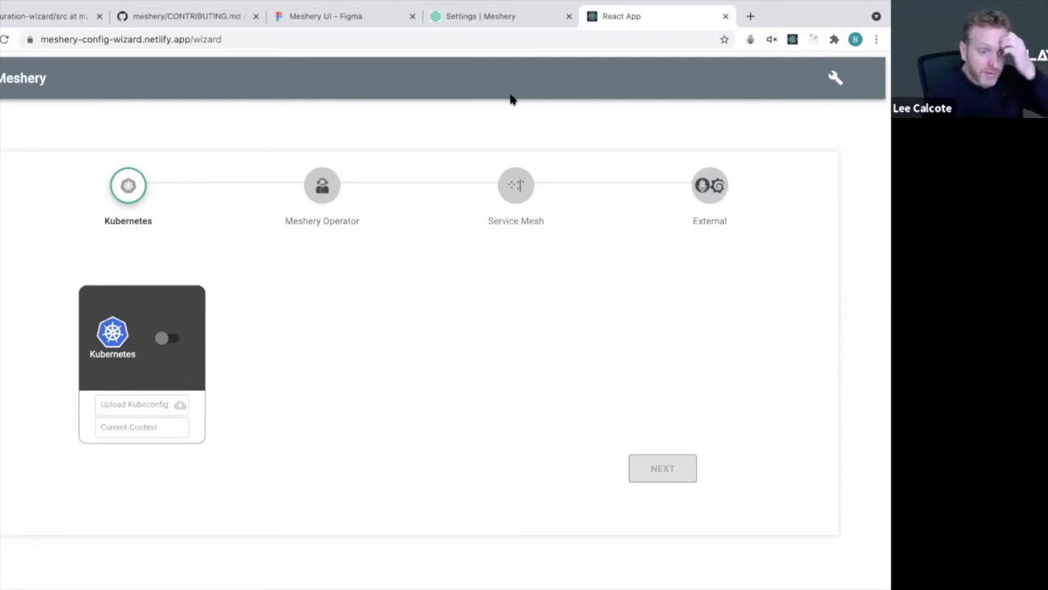
pyautogui.scroll(-1, 432, 300)
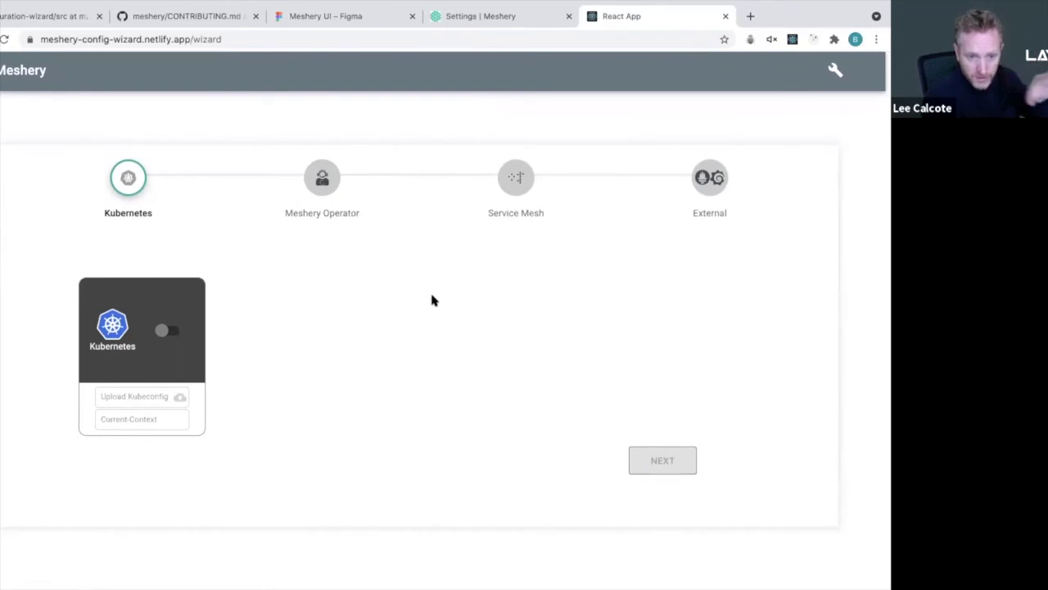
pyautogui.scroll(1, 433, 297)
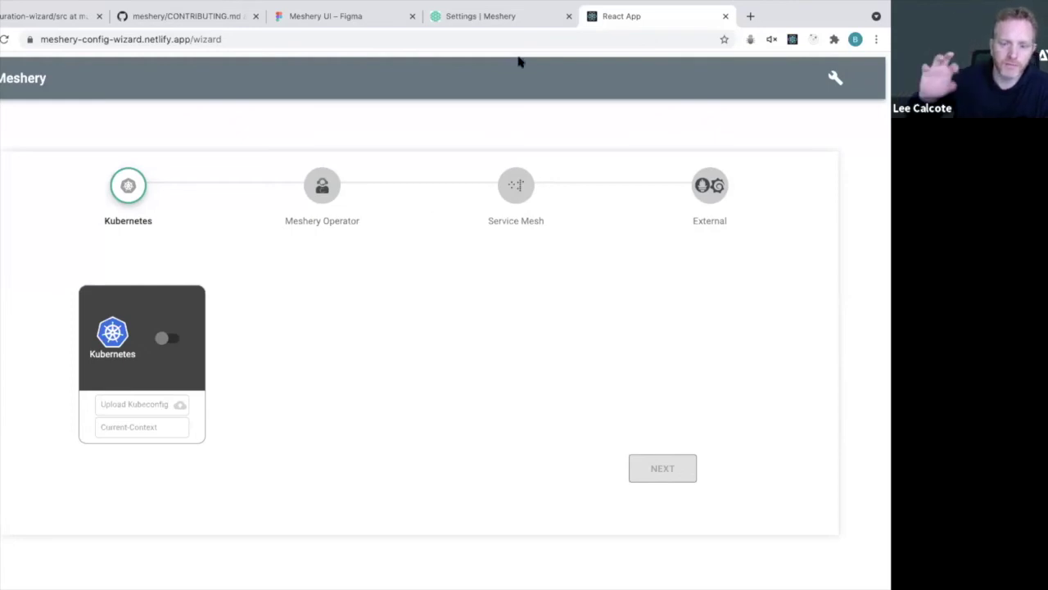
pyautogui.click(524, 18)
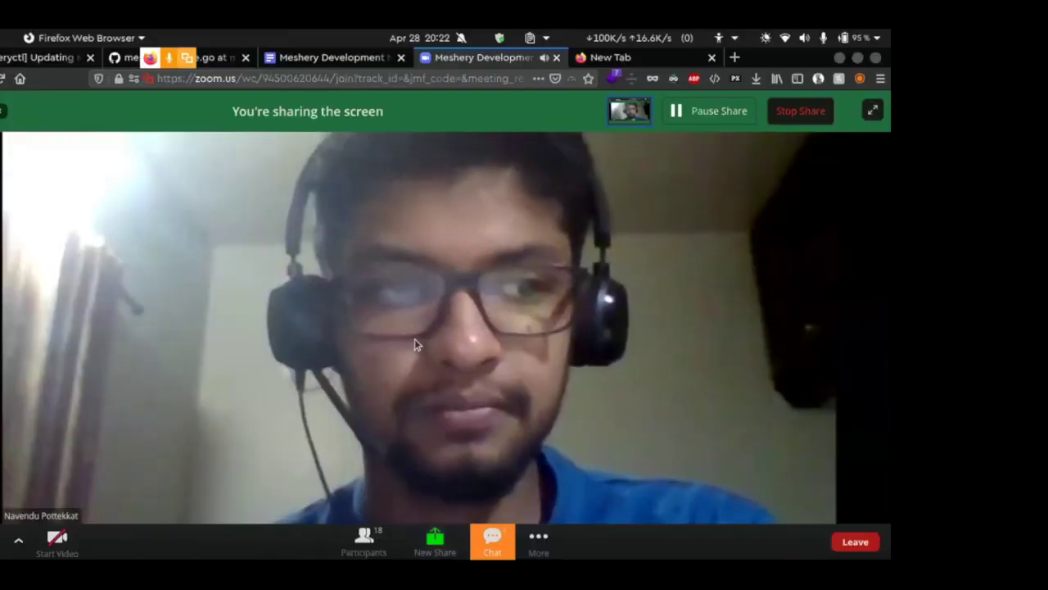
# - Switch to Visual Studio Code and highlight the preflight command's name and long description in check.go
pyautogui.moveTo(442, 552)
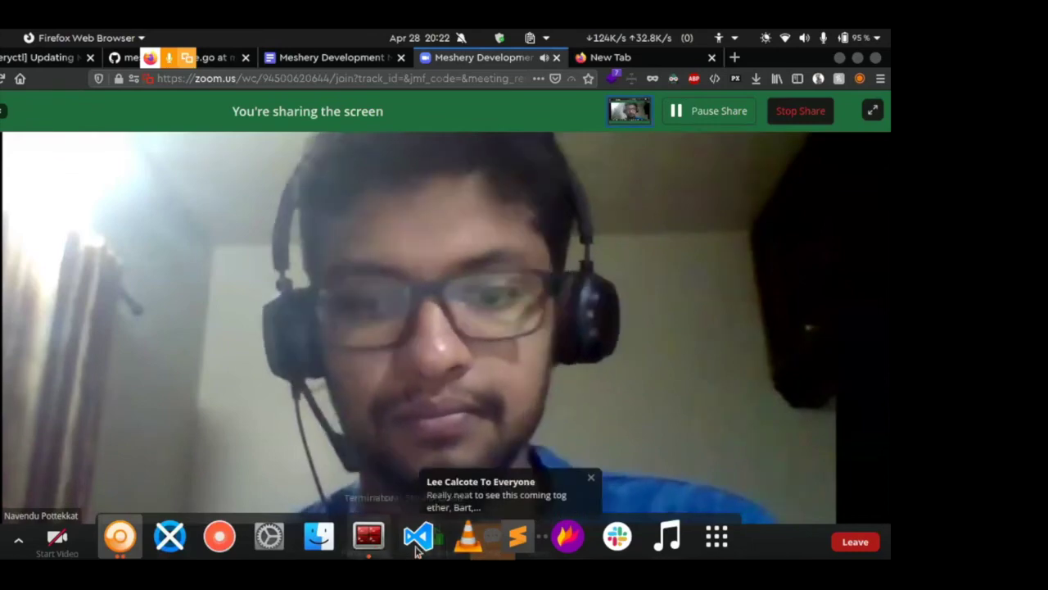
pyautogui.click(425, 547)
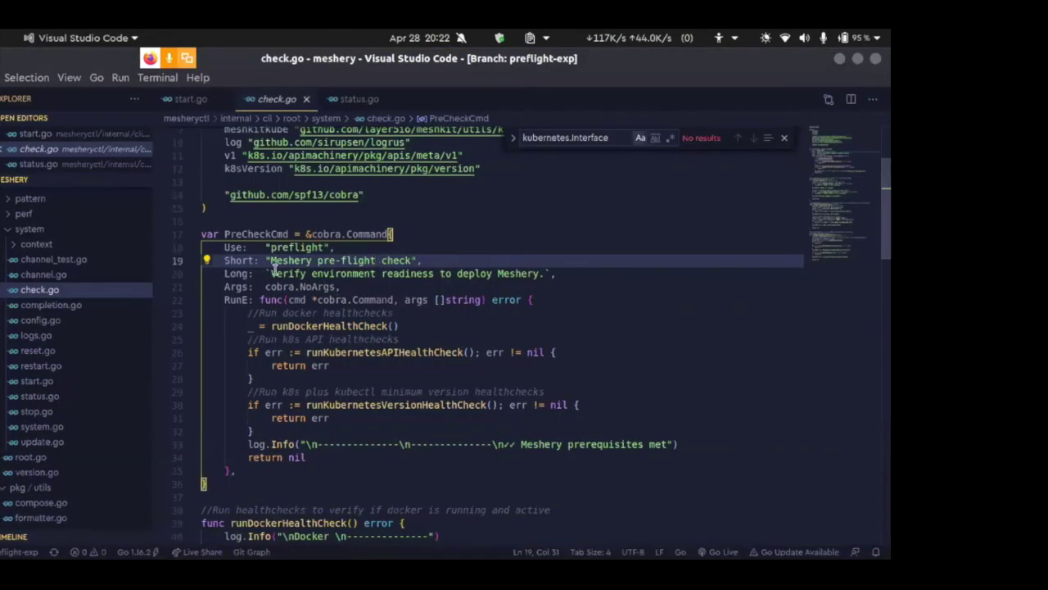
pyautogui.doubleClick(295, 248)
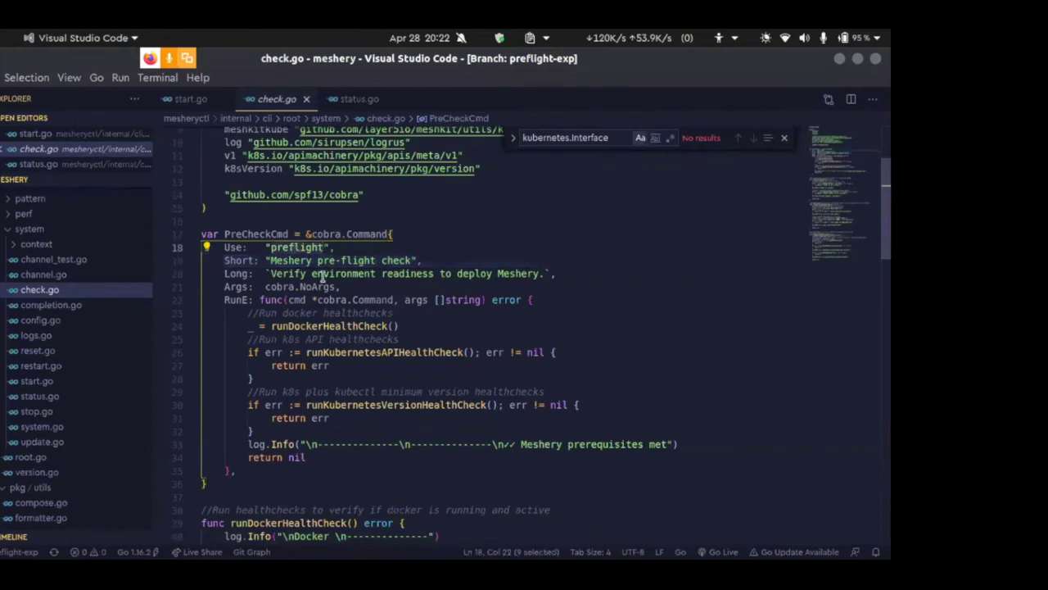
pyautogui.moveTo(273, 275); pyautogui.dragTo(433, 273)
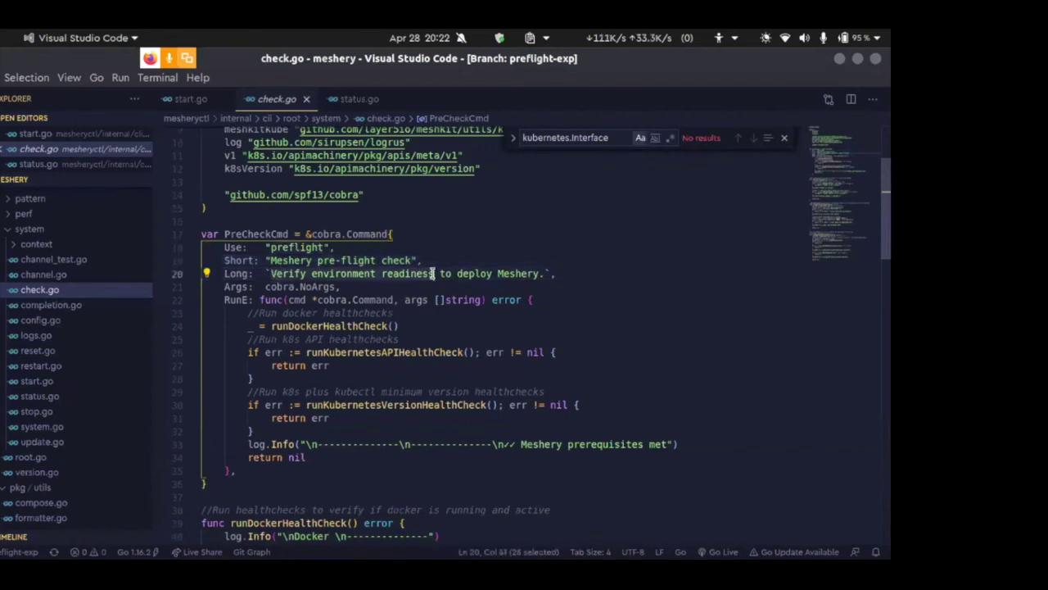
pyautogui.moveTo(540, 274); pyautogui.dragTo(385, 280)
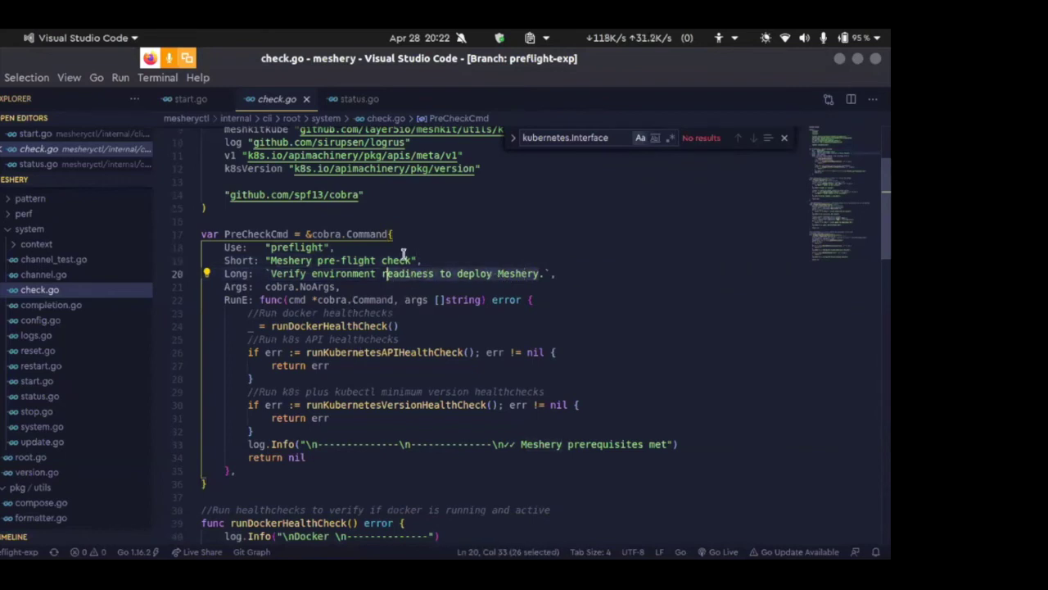
# - Switch to the Terminator terminal and rerun "./mesheryctl exp preflight" from the command history
pyautogui.moveTo(411, 557)
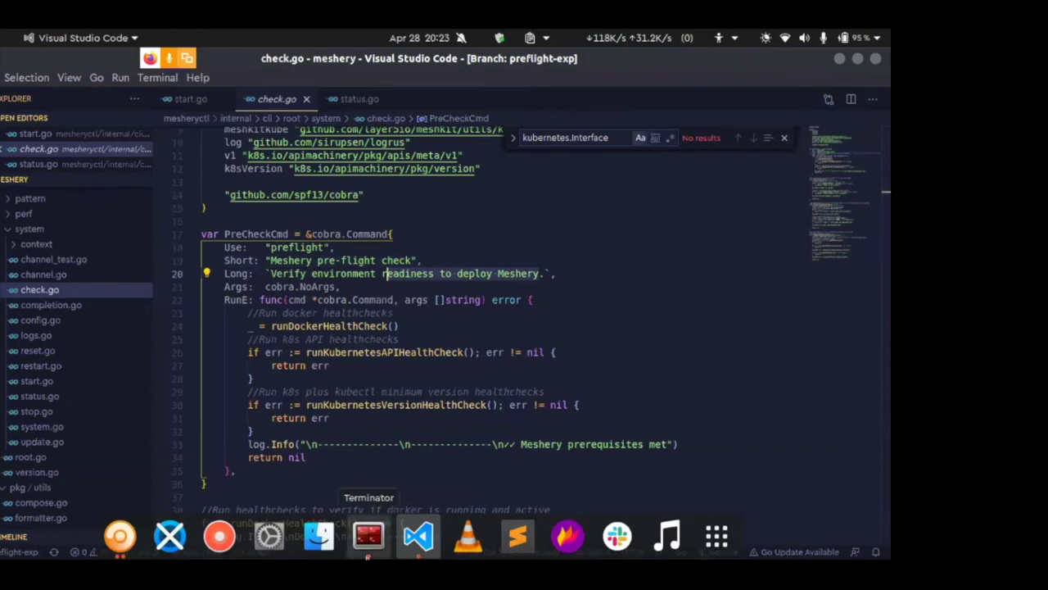
pyautogui.click(368, 536)
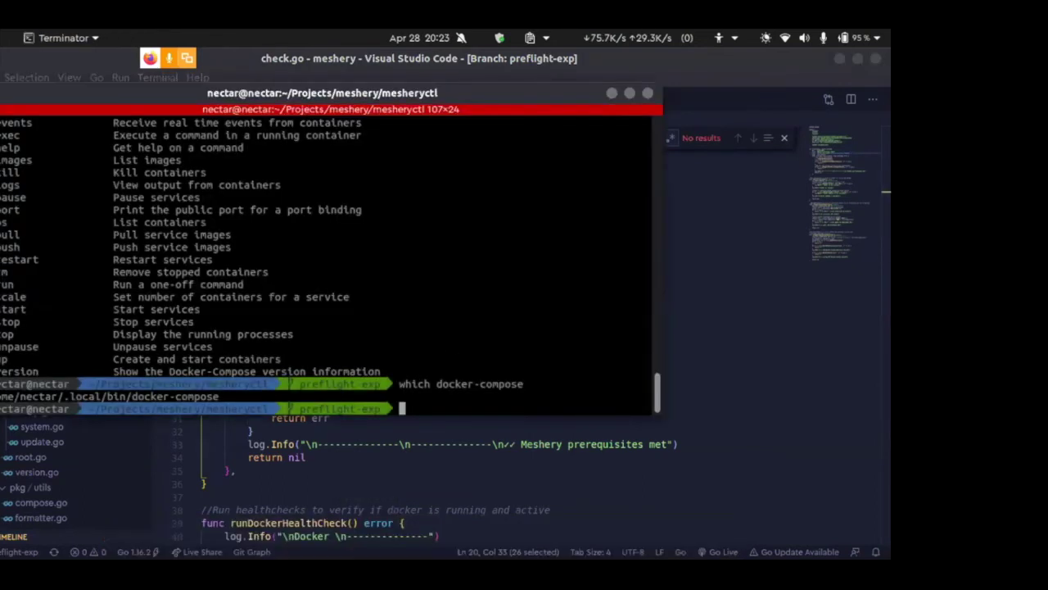
pyautogui.press('Up')
pyautogui.press('Up')
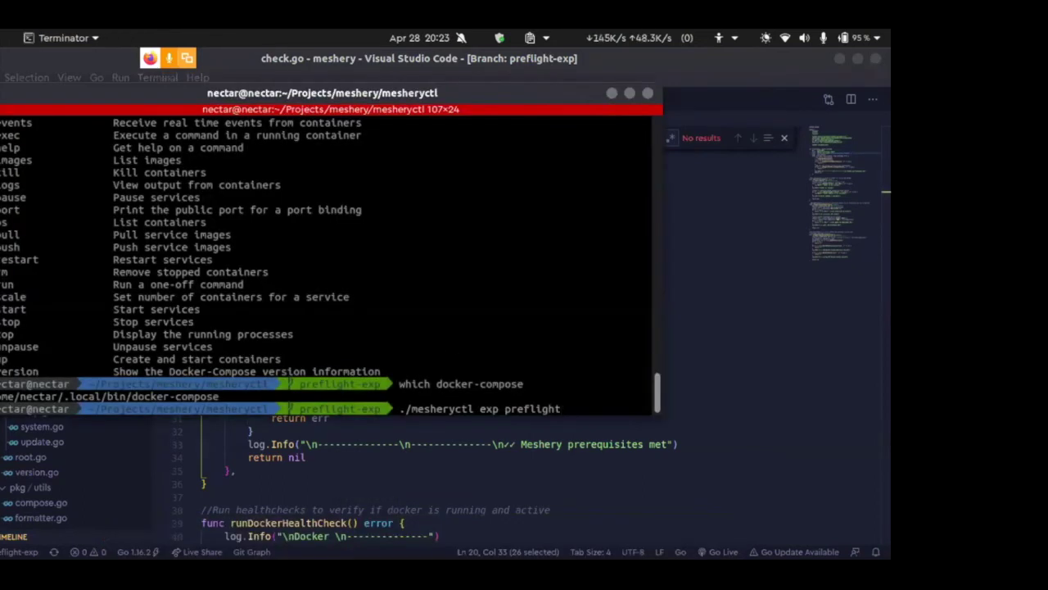
pyautogui.press('Return')
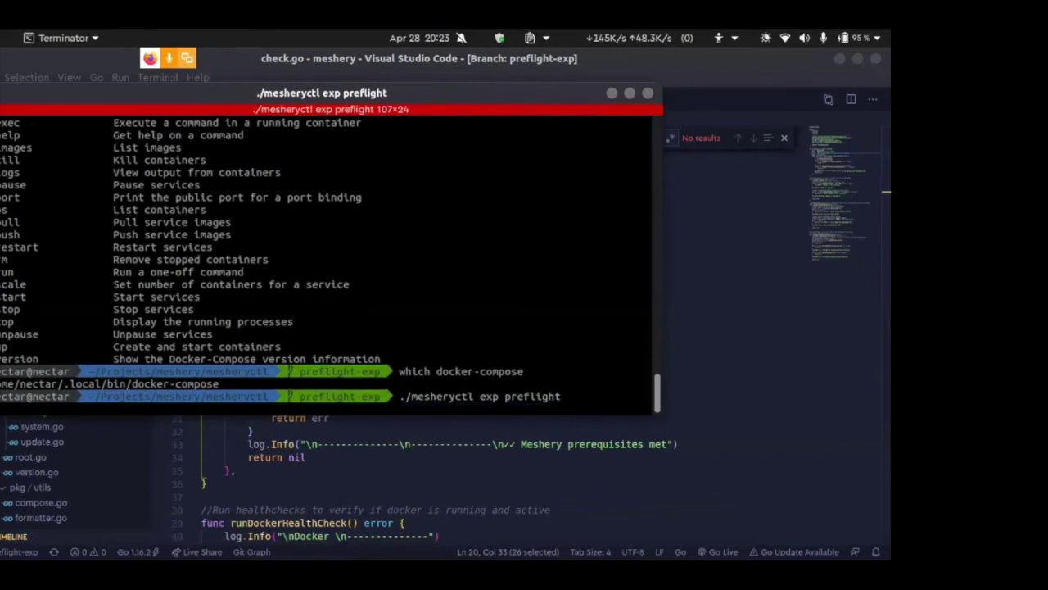